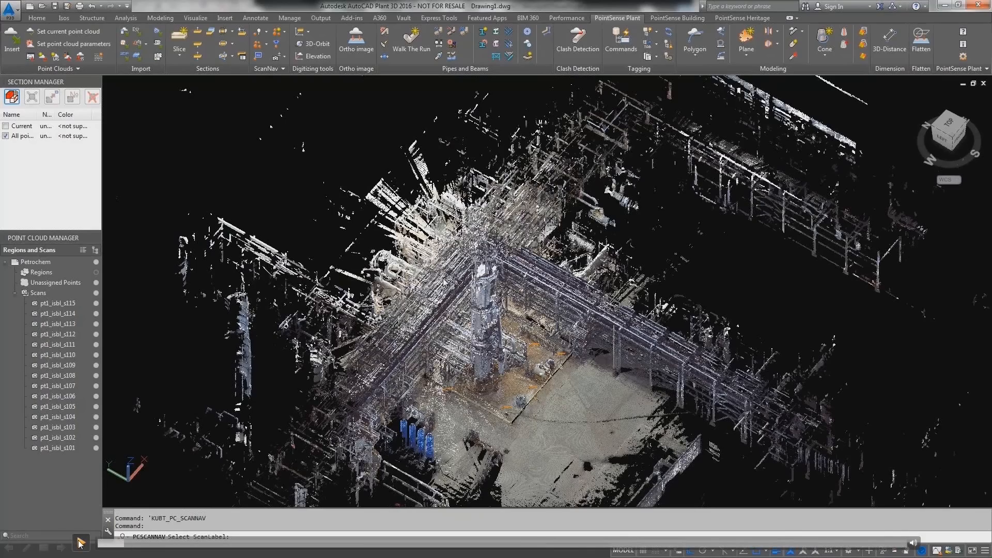
Enter the scan view of pt1_isbl_s101 and start Walk The Run on the straight pipe below the overhead flanged elbow
left_click(80, 541)
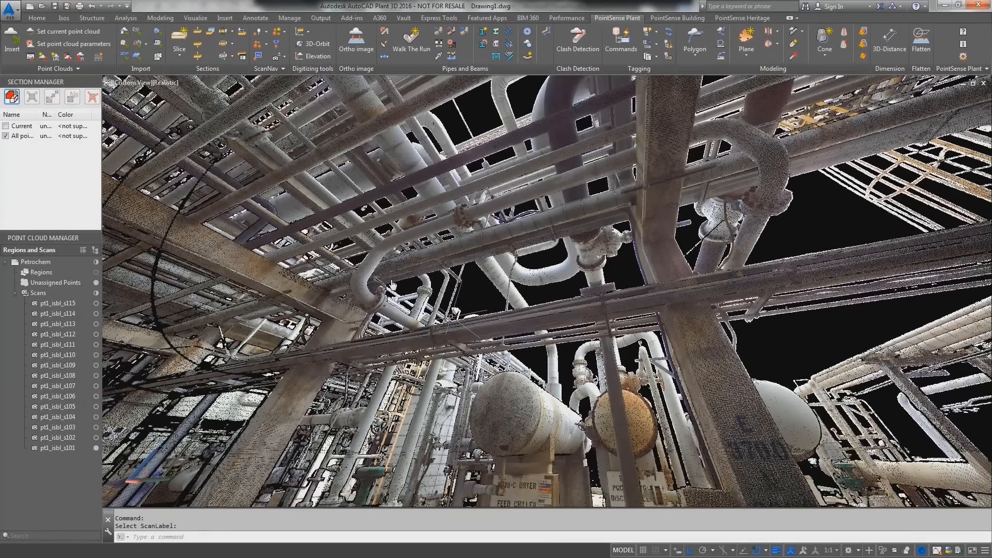
left_click(411, 41)
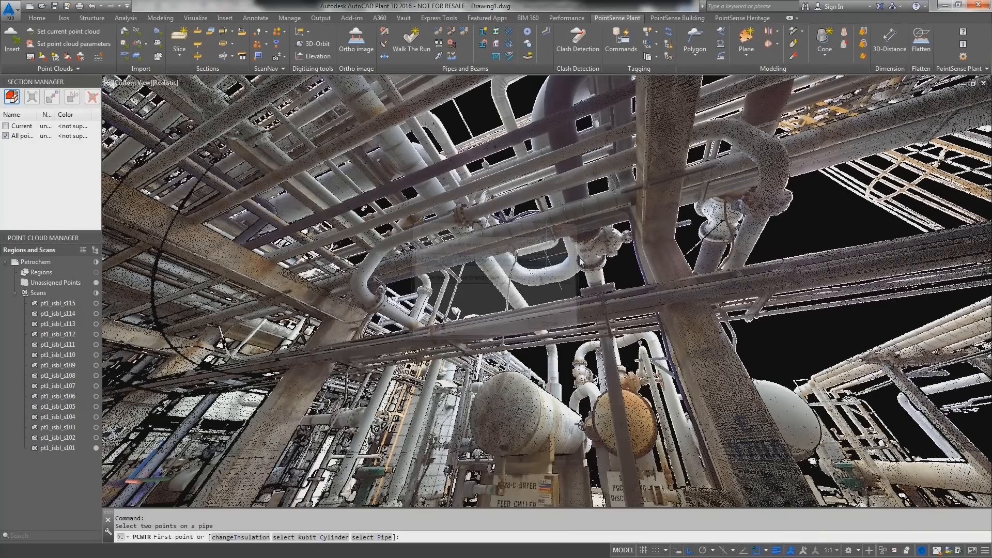
left_click(752, 228)
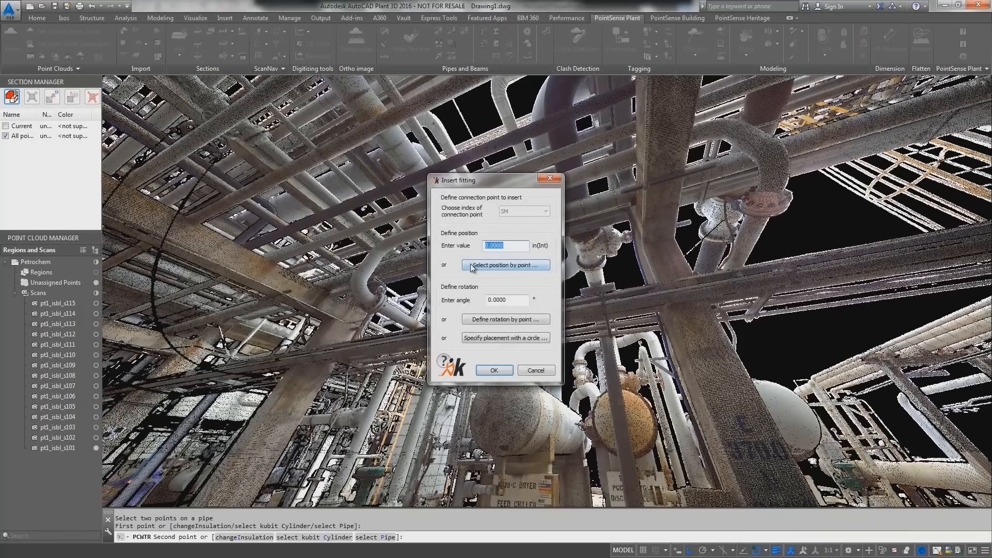
Position the FLANGE WN, 6" ND, 300 LB by a picked point on the scanned flange face, toggling its orientation, and insert it
left_click(471, 265)
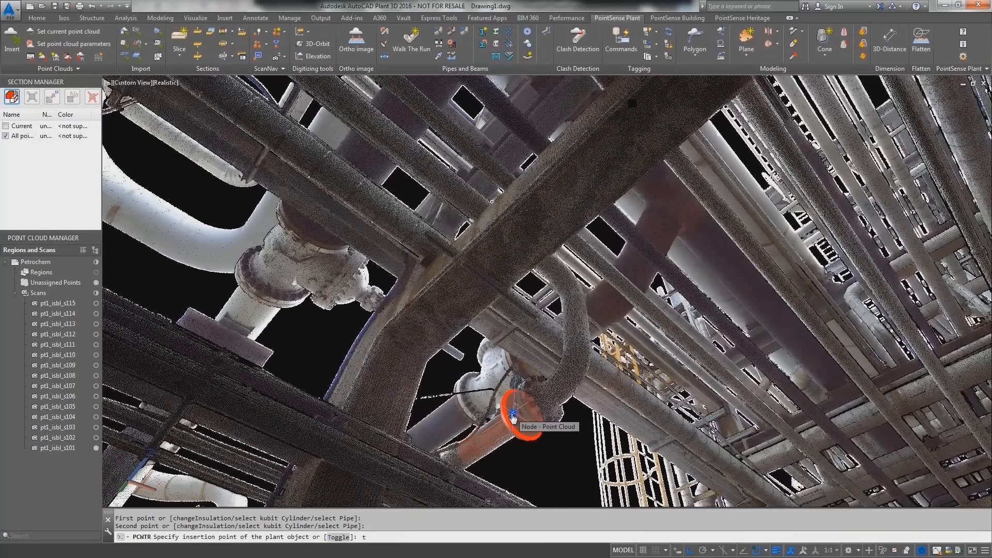
type("t")
key("Return")
type("t")
key("Return")
left_click(526, 413)
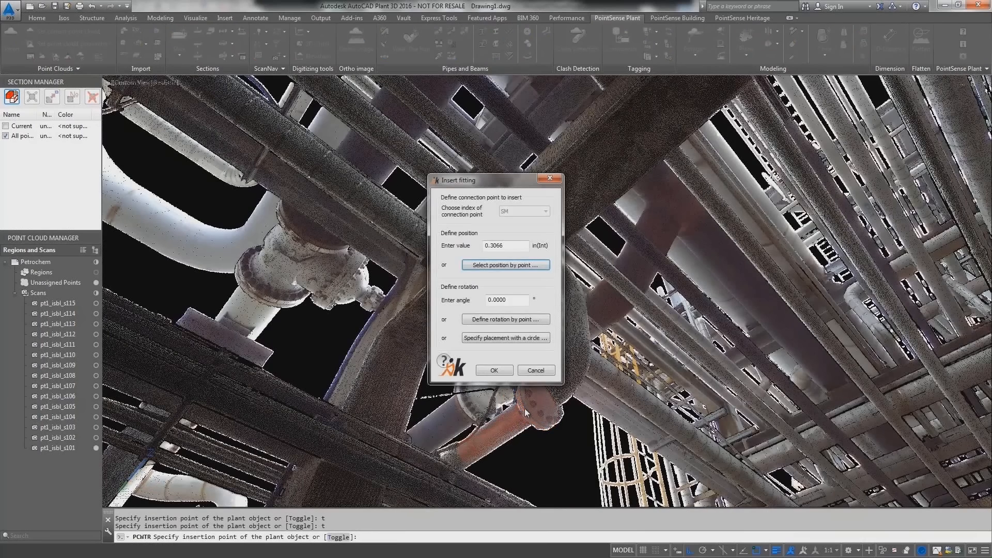
left_click(507, 373)
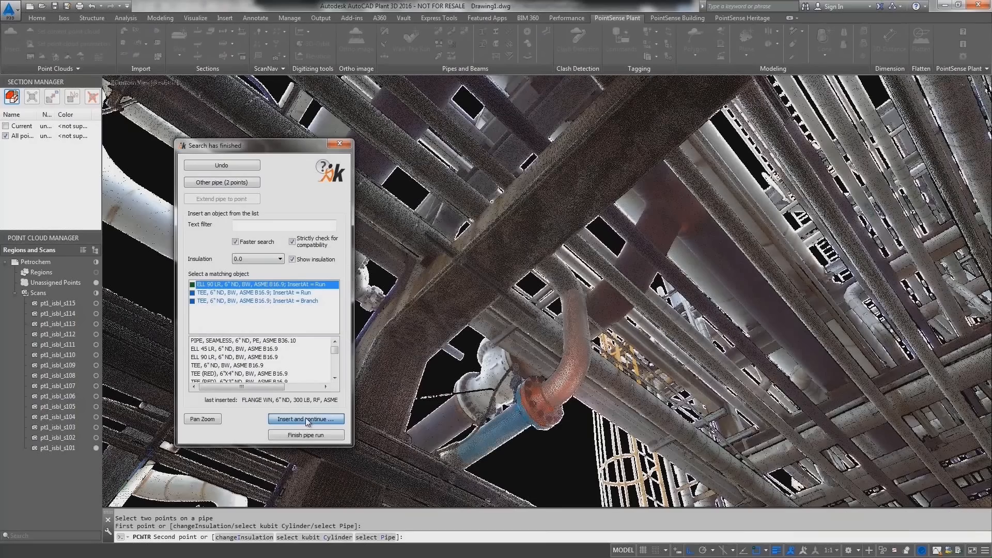
Insert two matching ELL 90 LR, 6" ND elbows to carry the run from the flange up into the long overhead pipe
left_click(305, 419)
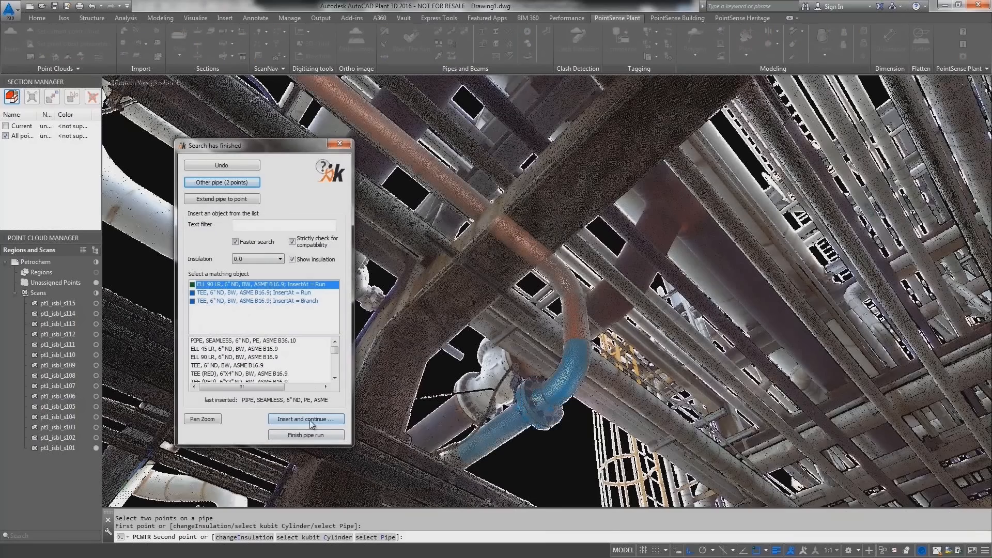
left_click(304, 420)
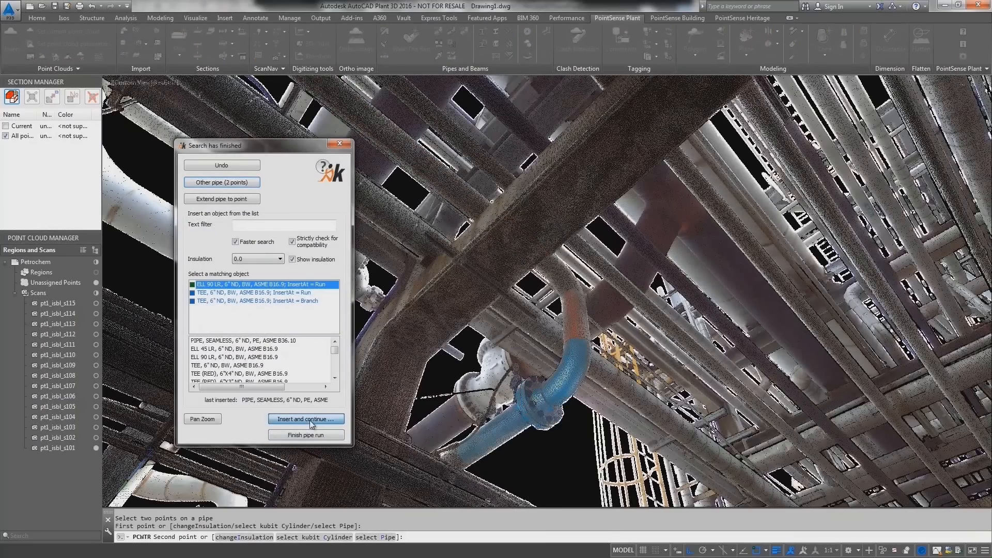
Choose a 6" weld-neck flange for the far end of the long overhead pipe, to be positioned by a picked point
left_click(195, 418)
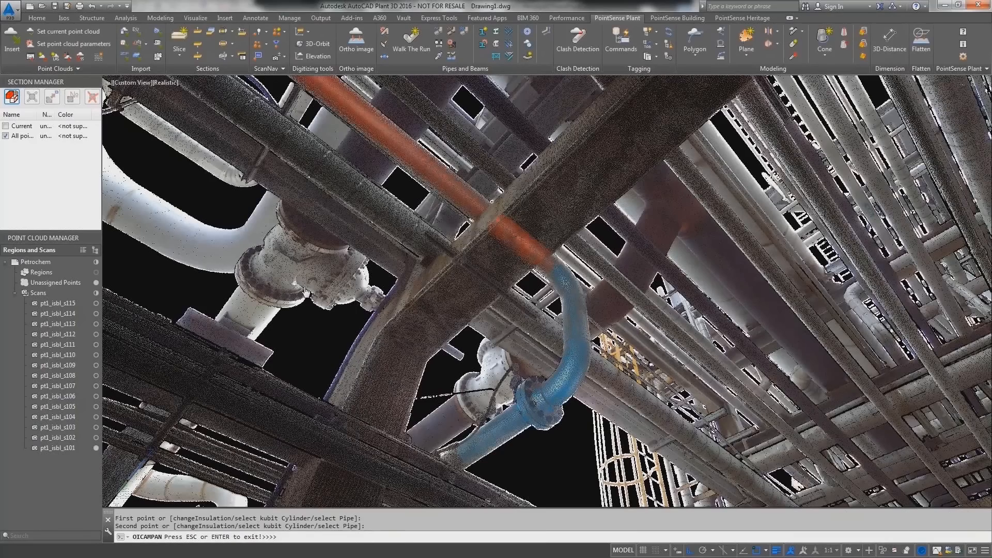
left_click_drag(306, 292, 459, 368)
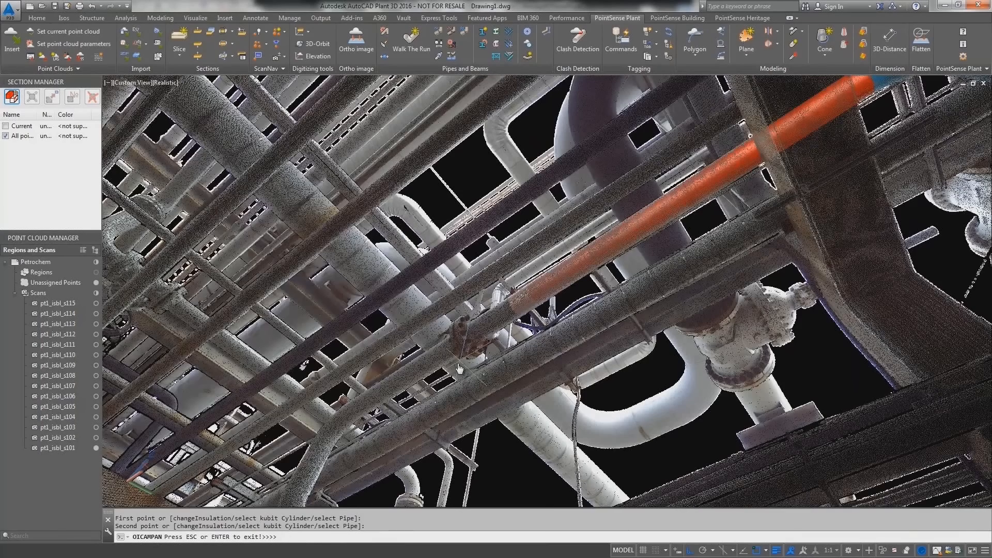
key("Escape")
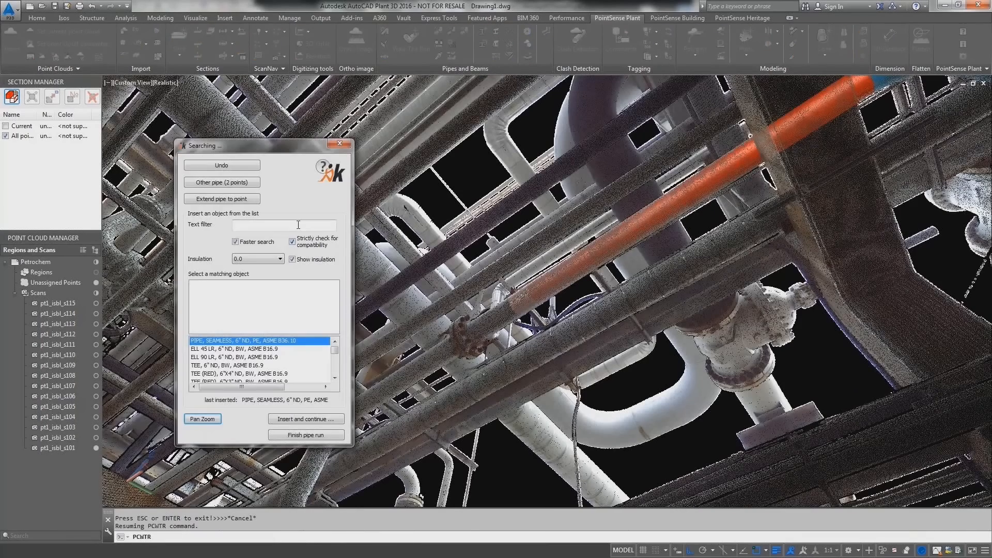
type("f")
double_click(218, 341)
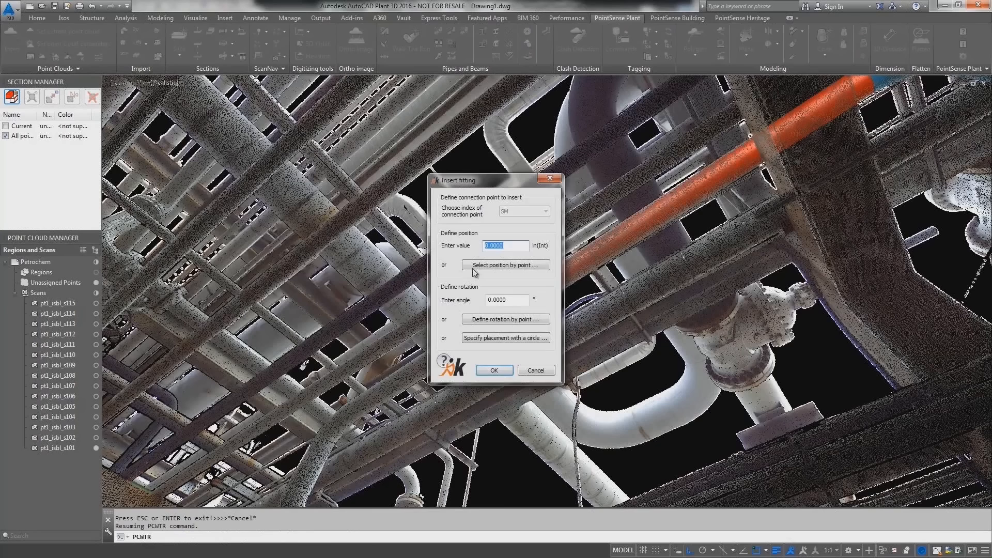
left_click(474, 265)
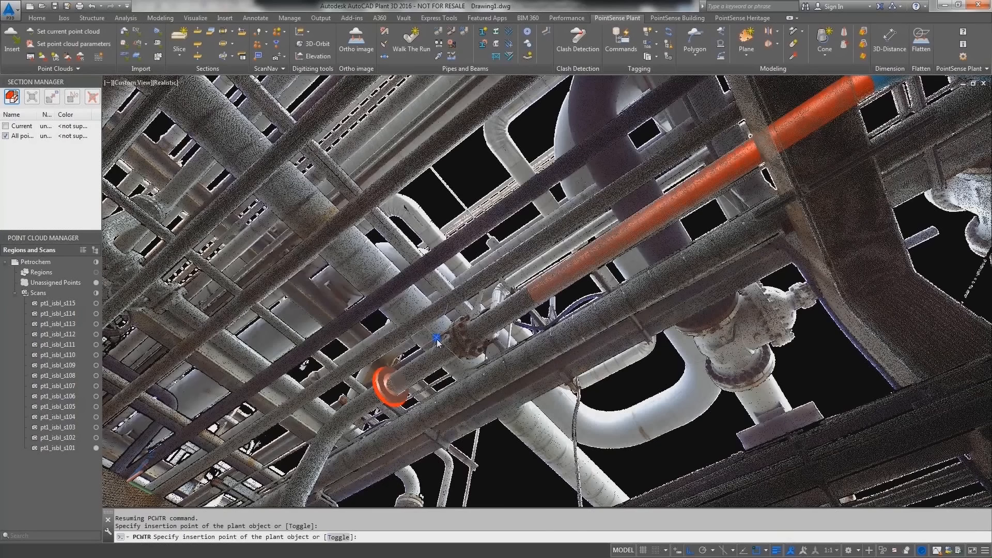
Toggle the flange's orientation, pick its insertion point on the bolted flange in VirtuSurv's scan photo, and insert it back in AutoCAD
scroll(436, 338, "up", 3)
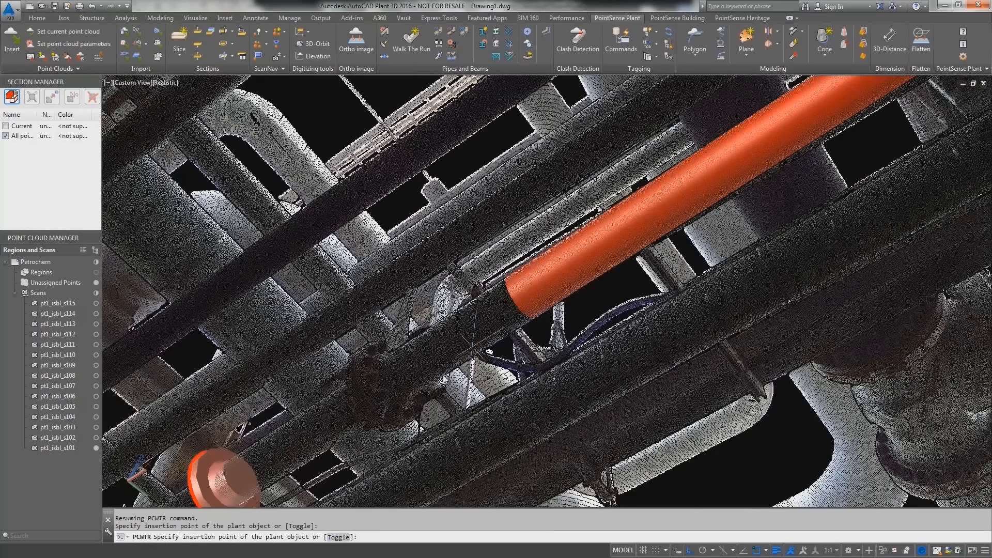
type("t")
key("Return")
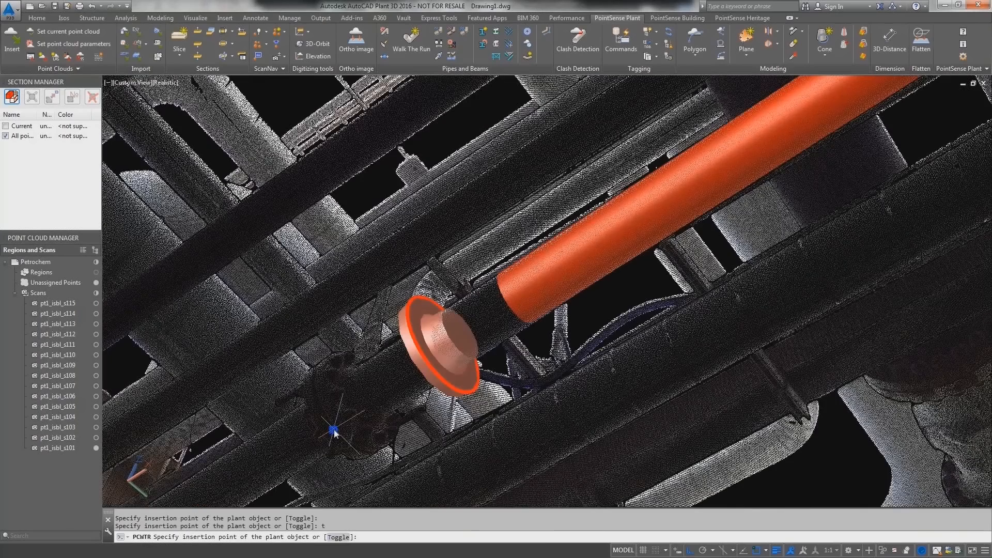
scroll(753, 269, "up", 5)
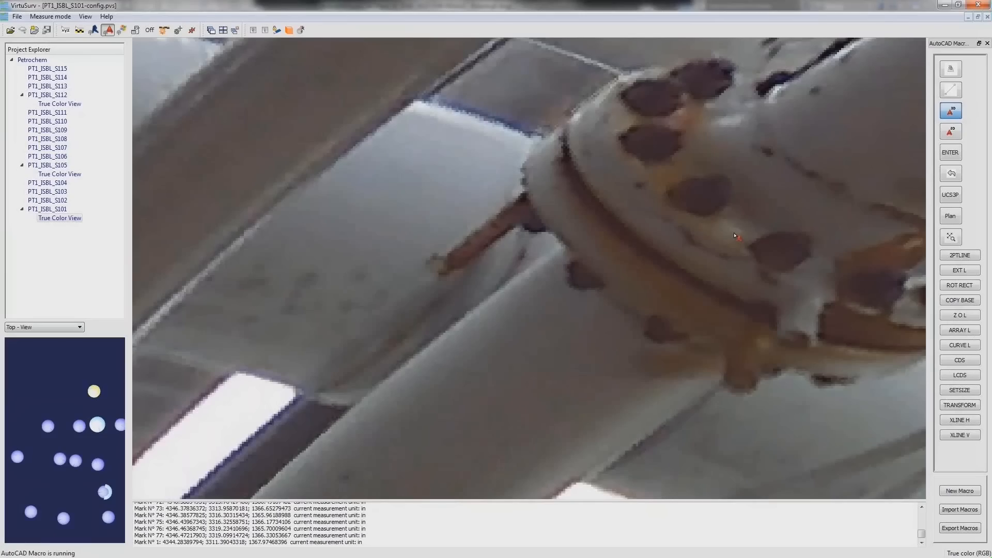
left_click(733, 230)
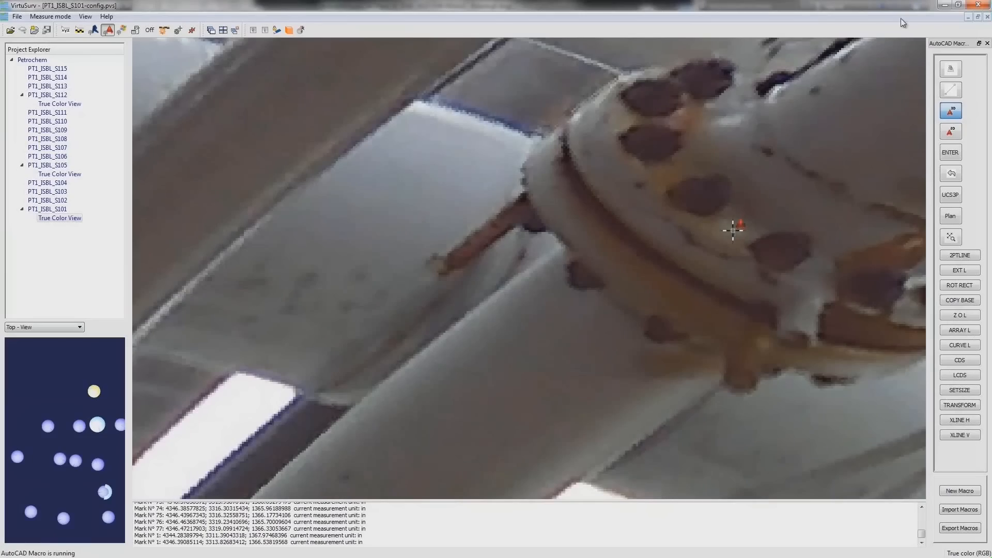
left_click(942, 5)
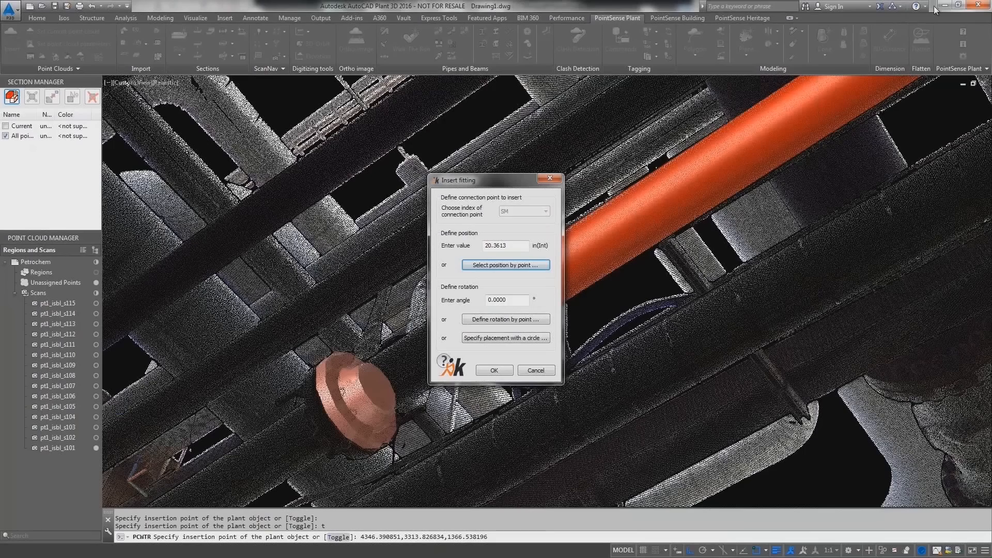
left_click(492, 370)
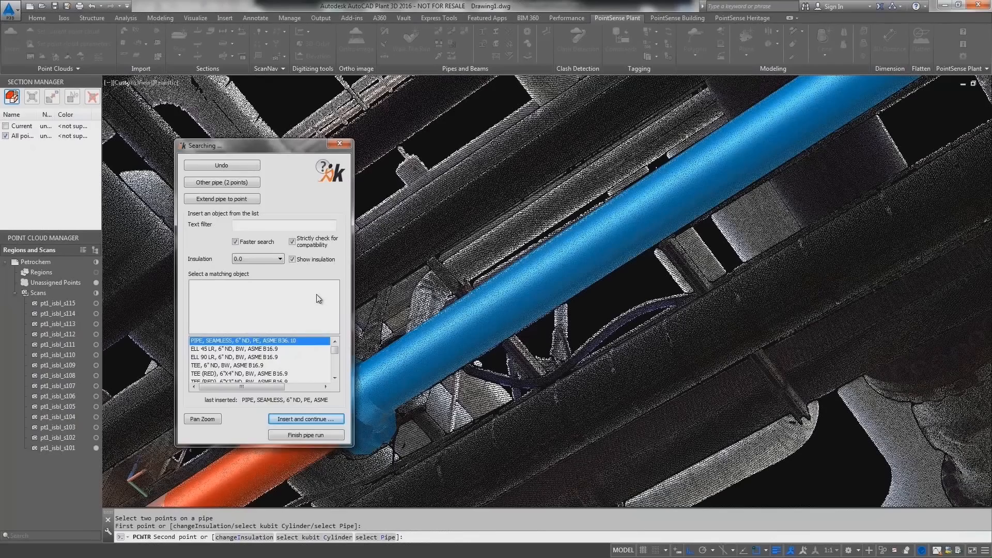
Identify the pipe beyond the flanged joint by two points on its scan and insert the matching ELL 90 LR, 6" ND elbow
key("Return")
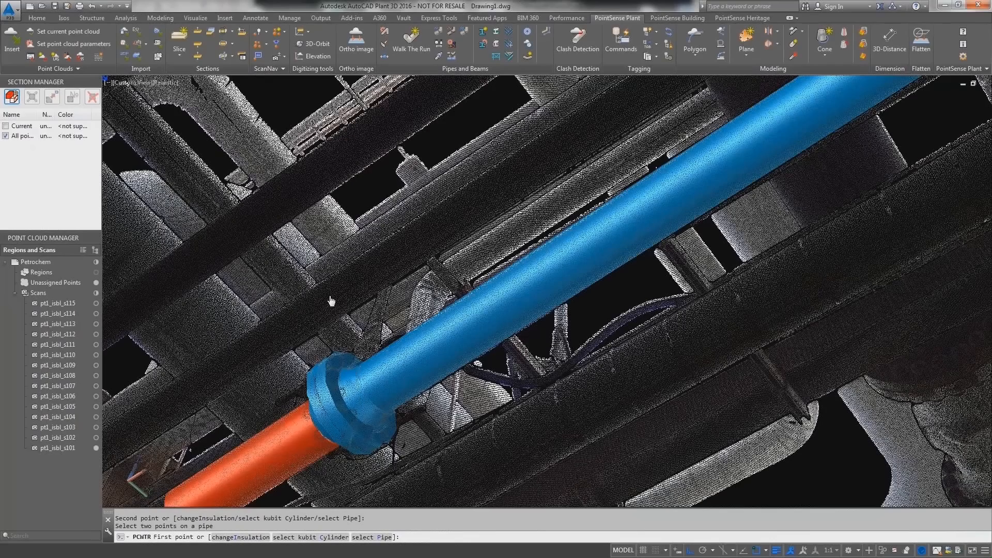
left_click(369, 438)
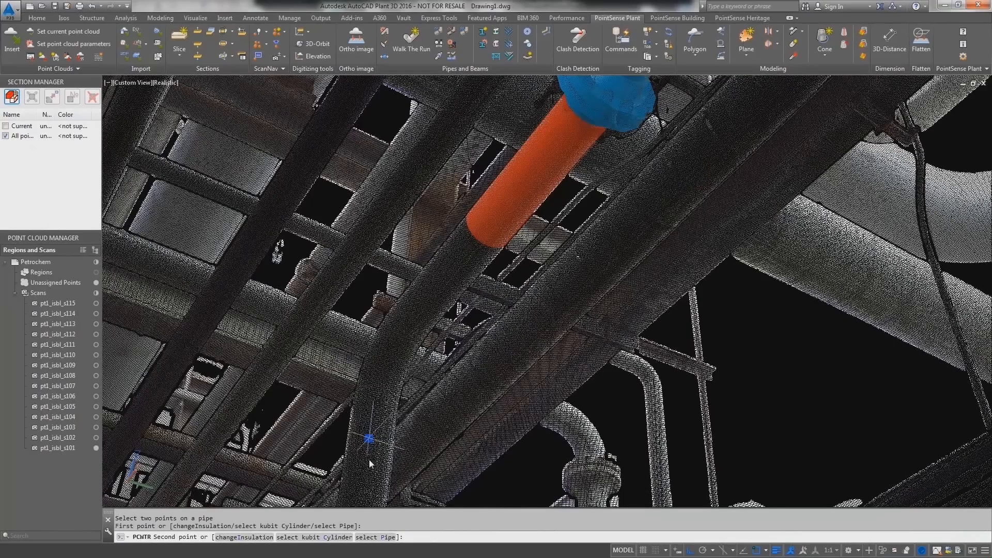
left_click(369, 460)
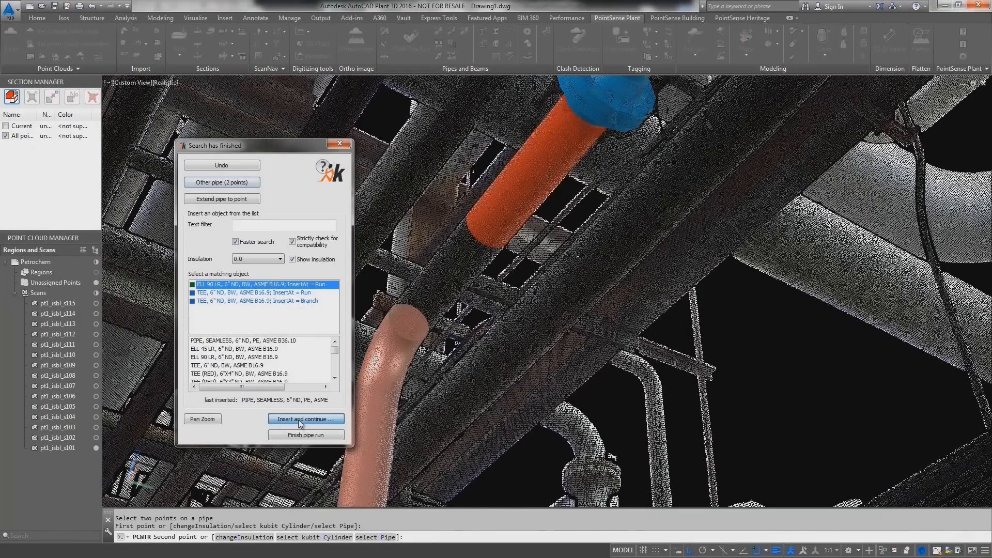
left_click(299, 419)
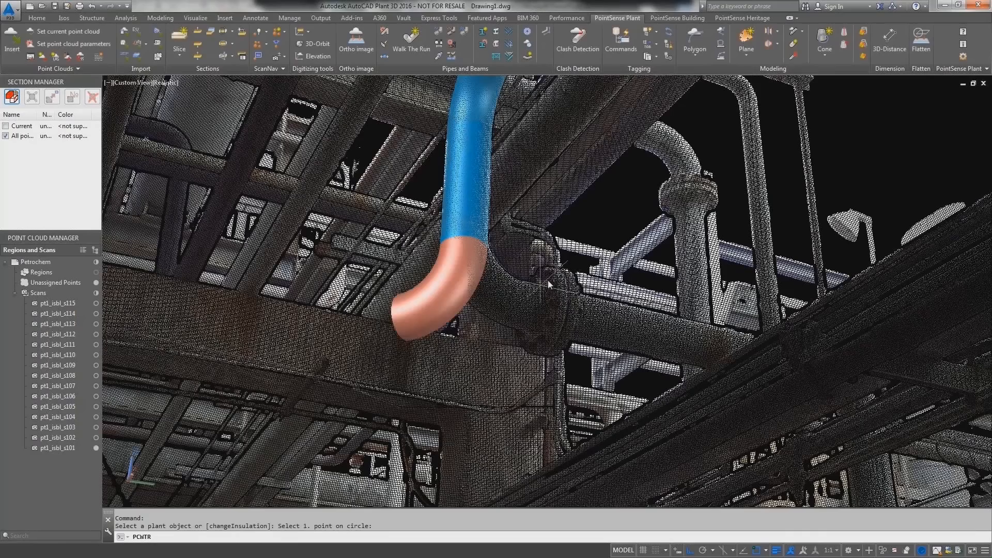
Align the next ELL 90 LR, 6" ND elbow with a circle through points on the scanned flange rim and insert it
left_click(552, 270)
left_click(561, 291)
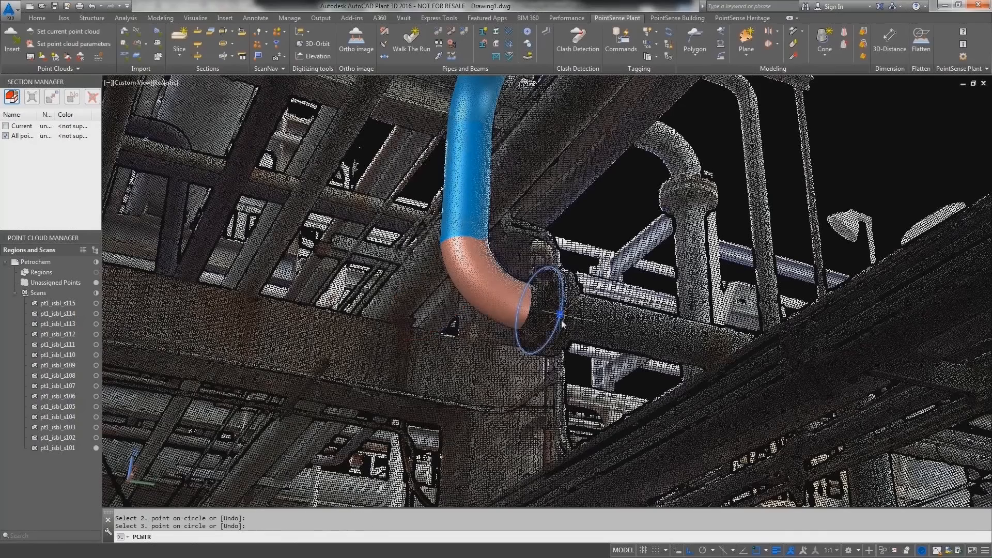
left_click(561, 324)
left_click(554, 337)
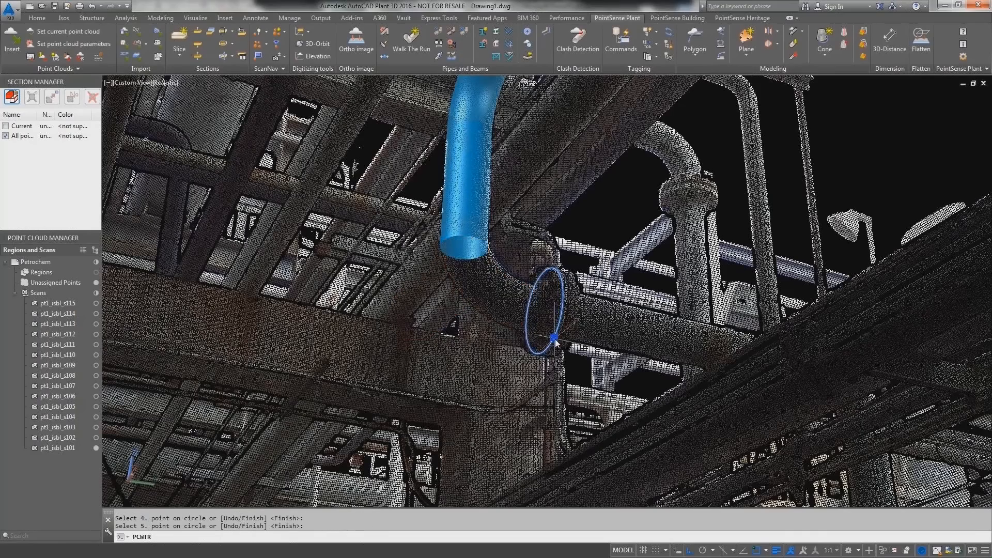
key("Return")
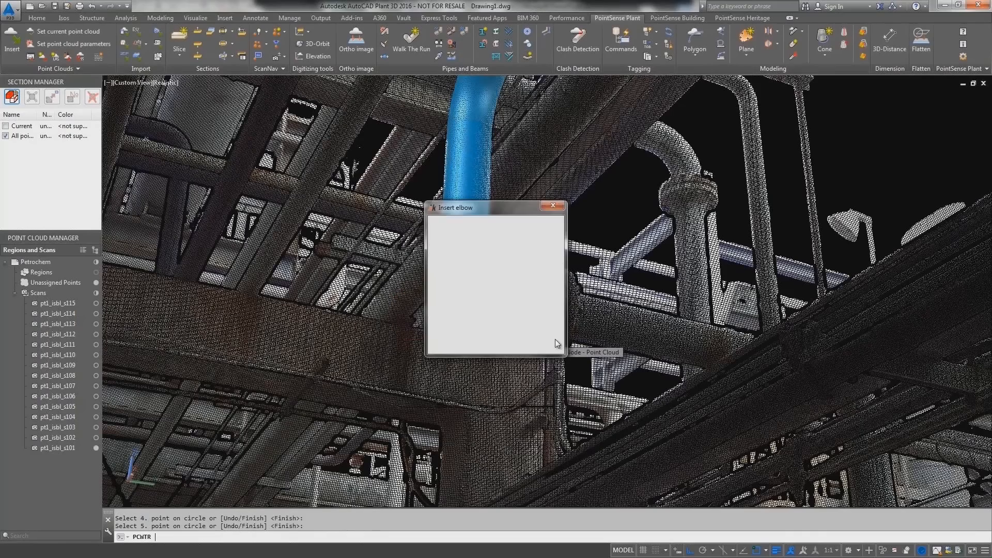
left_click(499, 343)
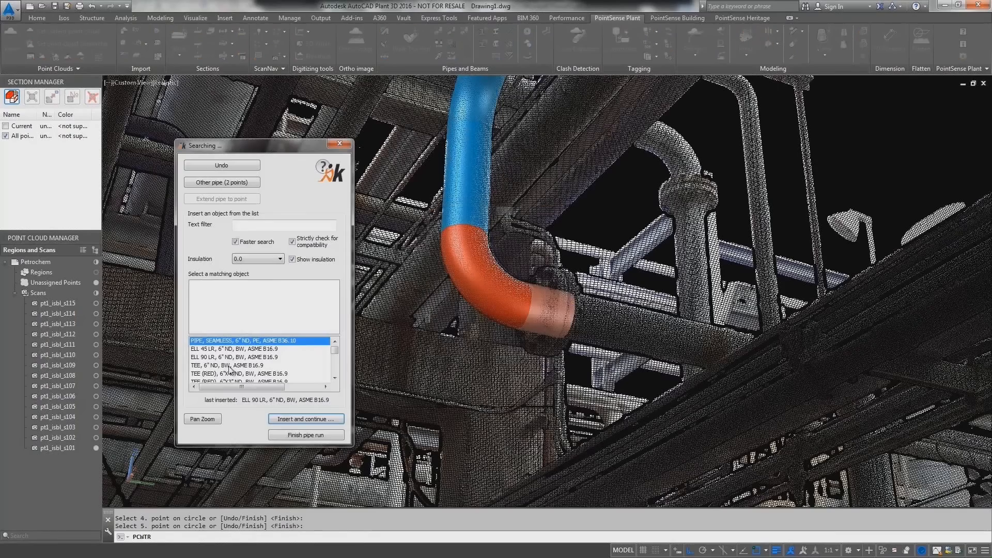
Build the flanged joint at the elbow's end with FLANGE WN, 6" ND, 300 LB at the default position and finish the pipe run
double_click(230, 367)
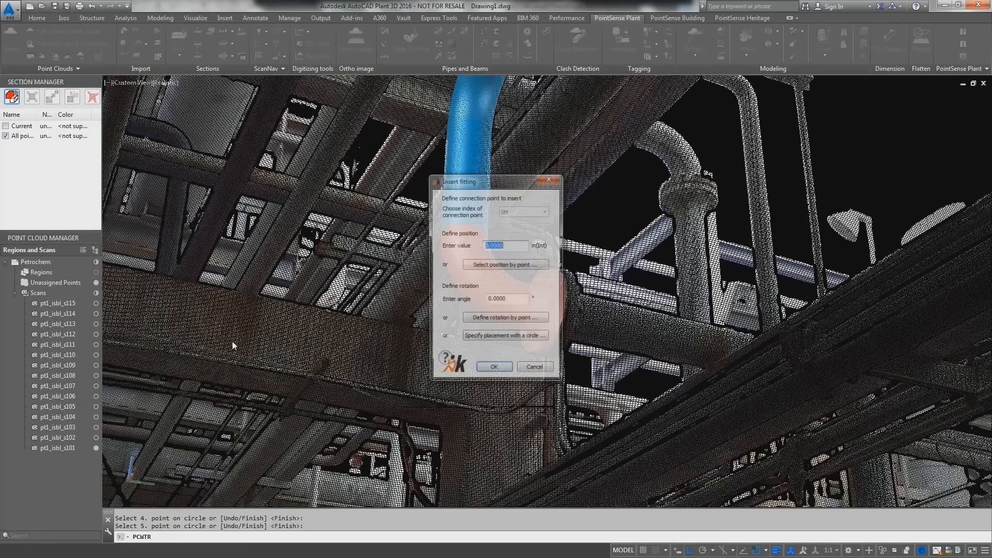
key("Return")
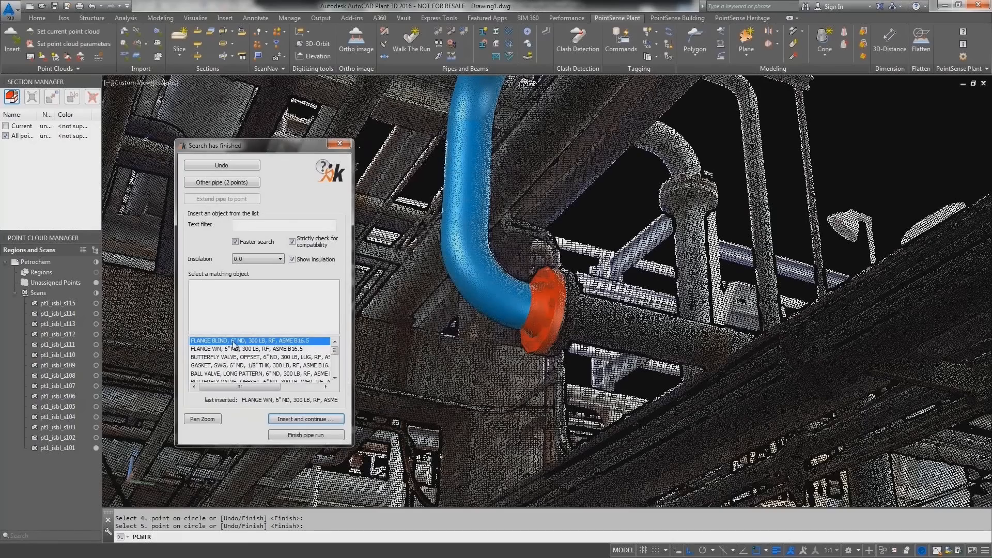
double_click(233, 342)
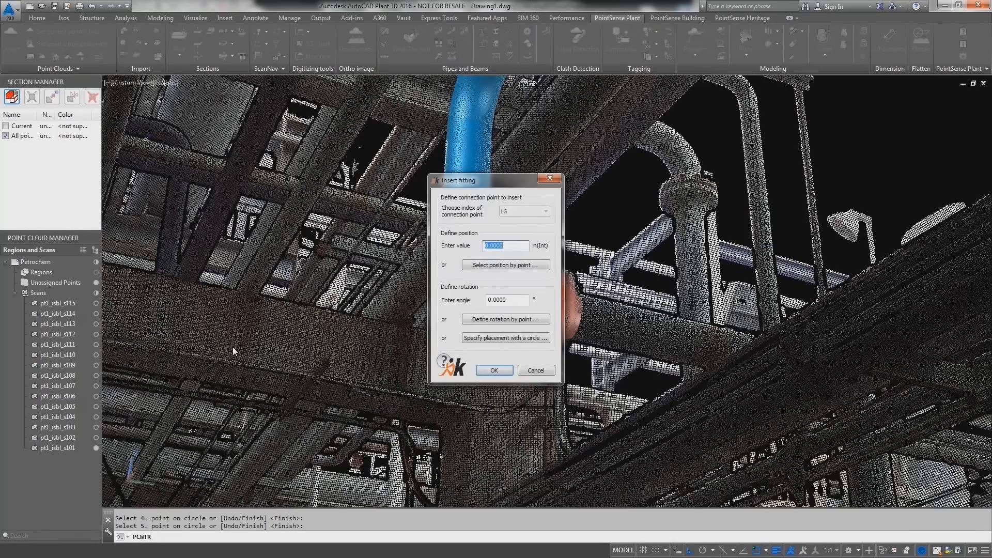
key("Return")
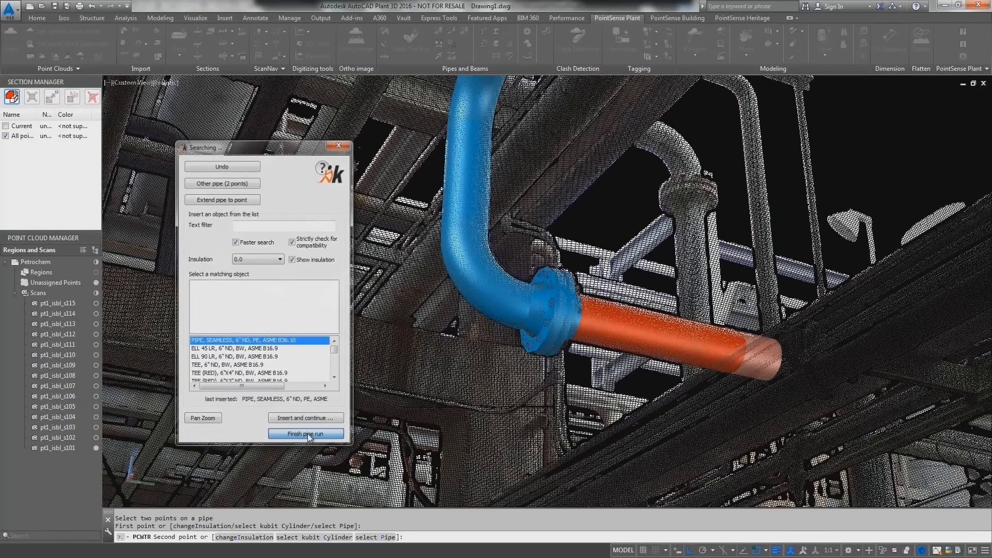
left_click(305, 433)
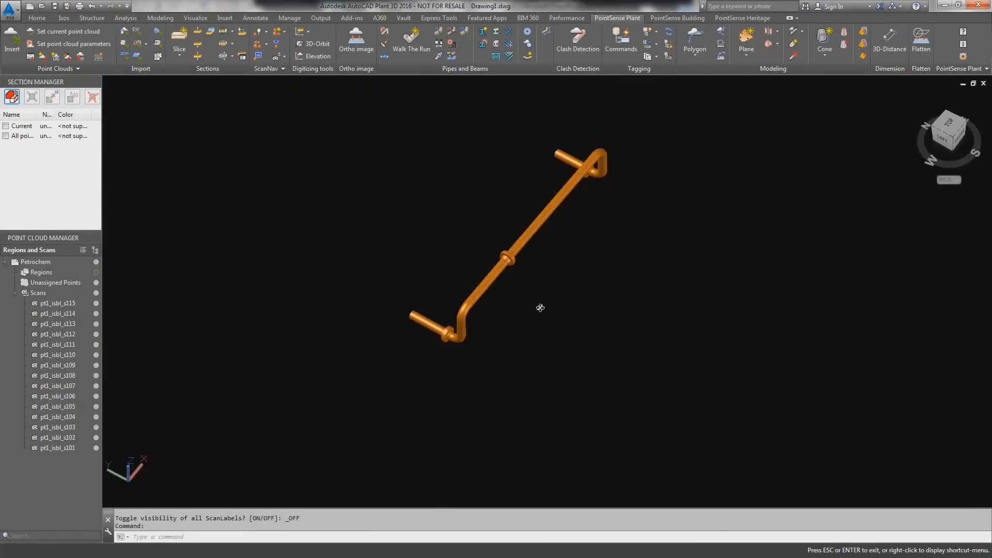
Examine the completed pipe run with its elbows and flanges up close from the back
left_click_drag(538, 308, 781, 257)
middle_click_drag(781, 256, 777, 257, "shift")
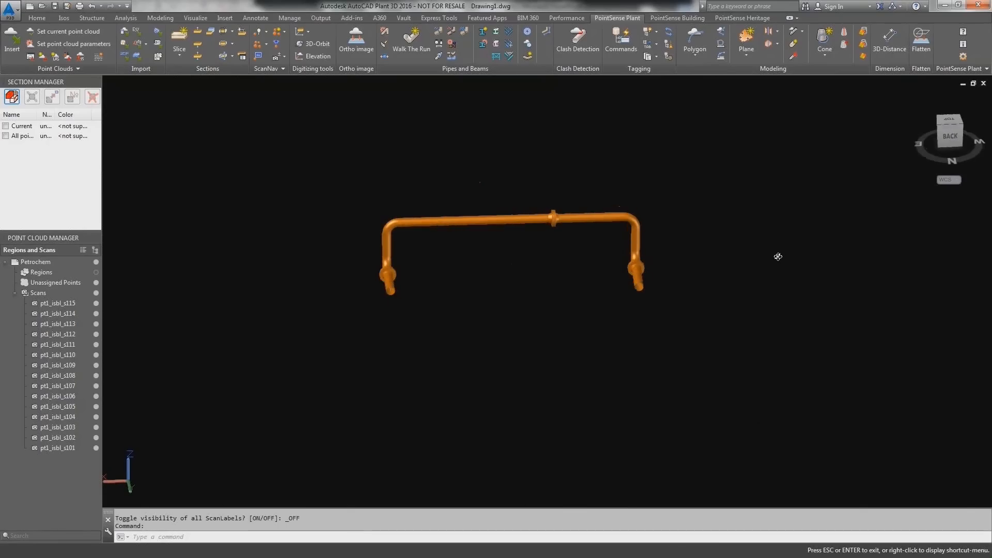
middle_click_drag(473, 337, 537, 357)
middle_click_drag(541, 358, 547, 356, "shift")
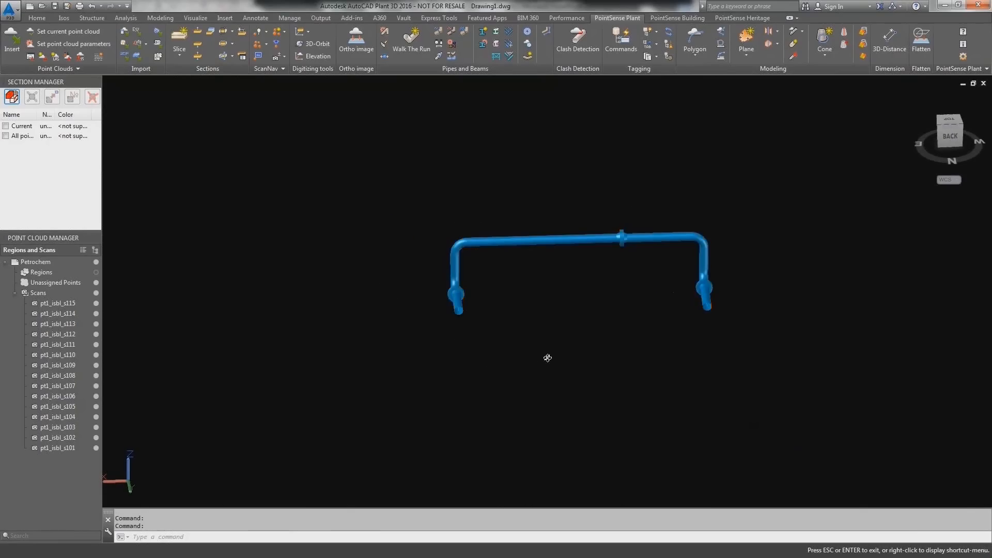
scroll(601, 265, "up", 2)
scroll(601, 265, "up", 2)
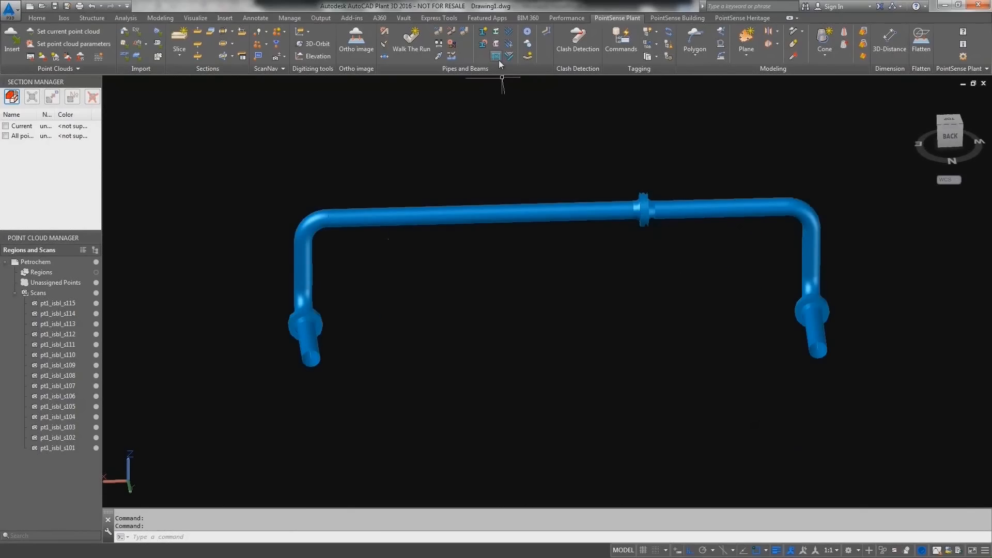
Apply constraints to the whole connected pipe run, selected by its end pipe, using Strategy 2 that prioritizes KPM object definition
left_click(451, 55)
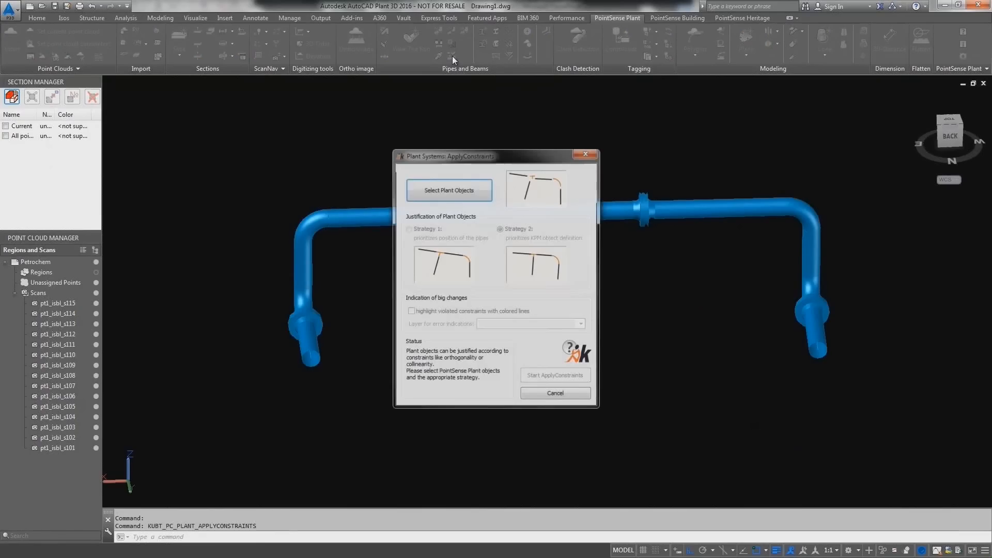
left_click(442, 188)
left_click(311, 355)
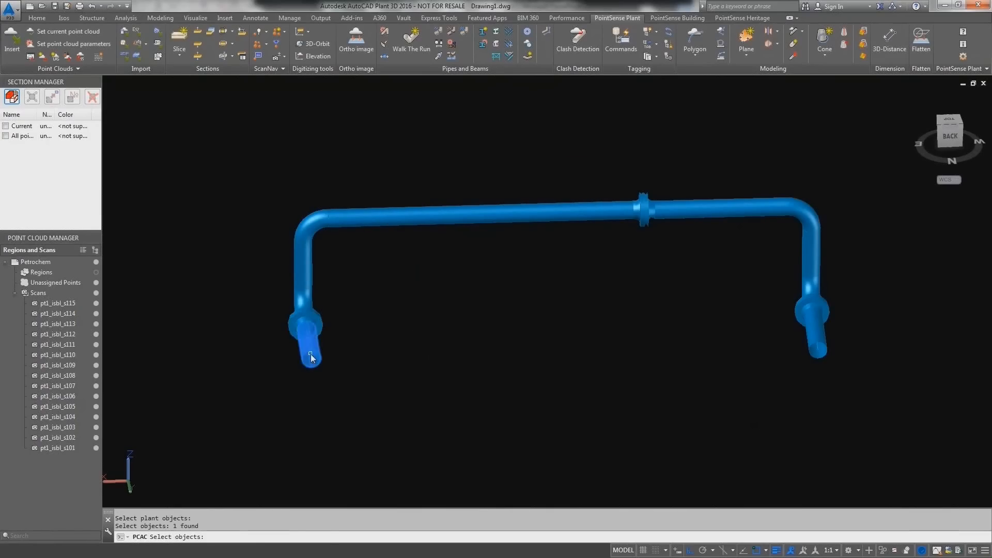
key("Return")
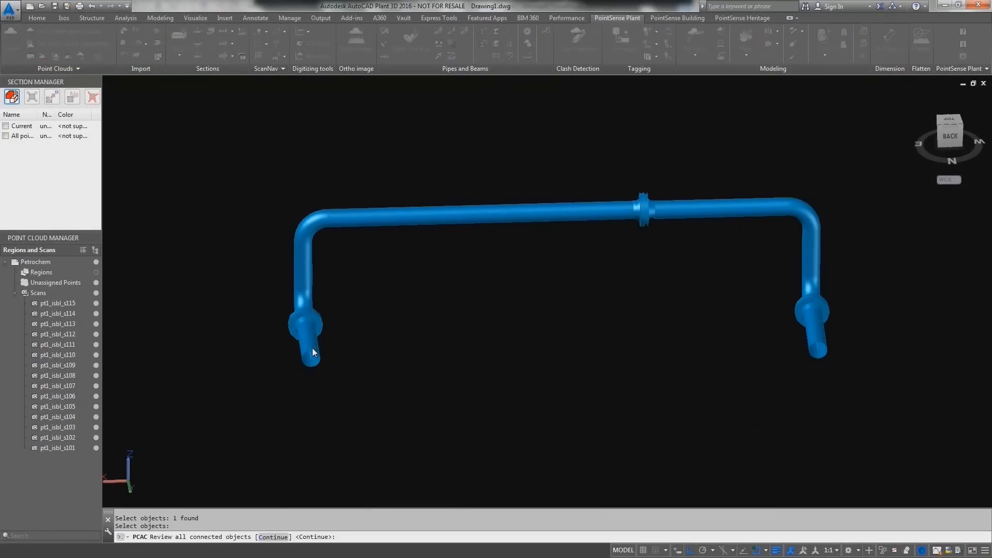
key("Return")
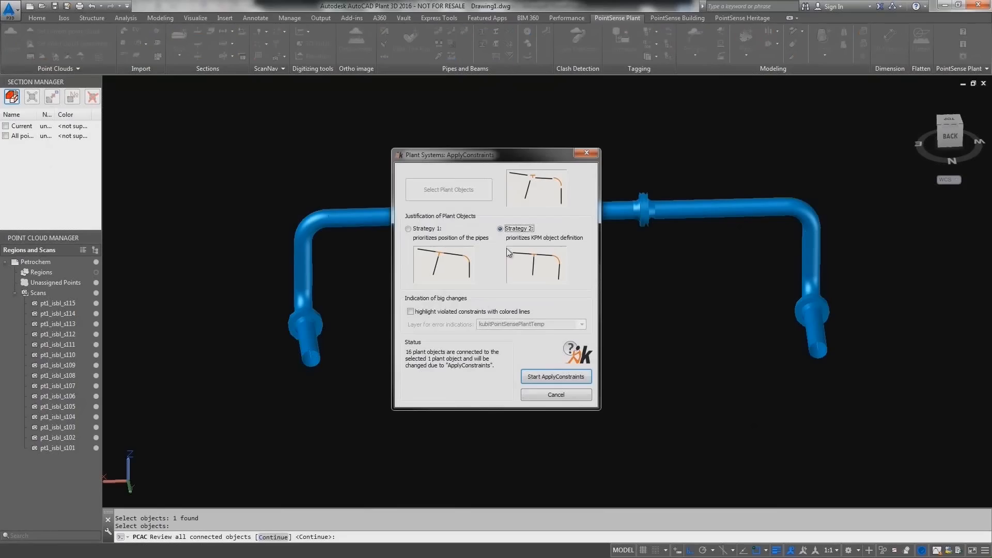
left_click(534, 377)
Examine the constrained pipe run from the front and up close where the horizontal pipe meets its elbow
scroll(491, 197, "down", 2)
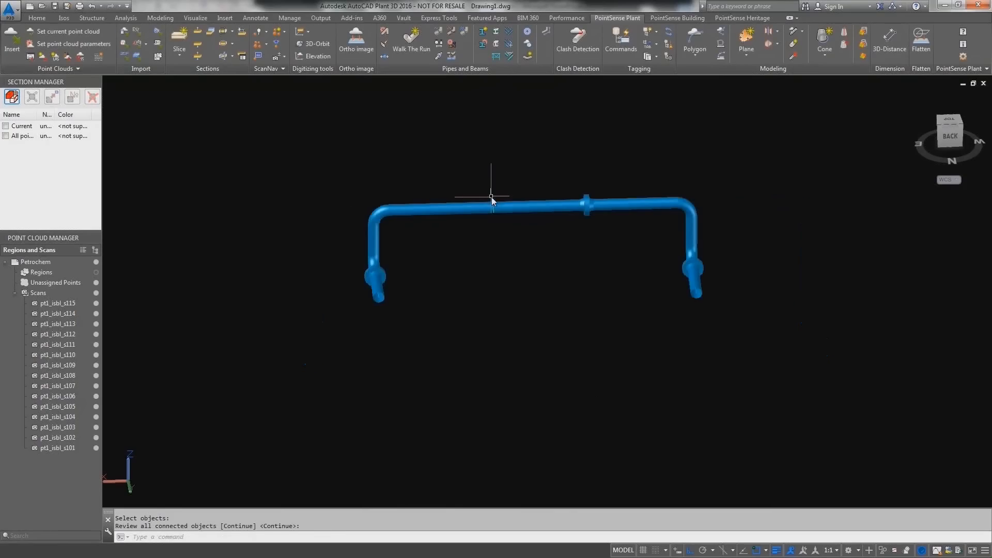
key("Return")
middle_click_drag(578, 266, 272, 290, "shift")
type("z")
key("Return")
left_click(369, 223)
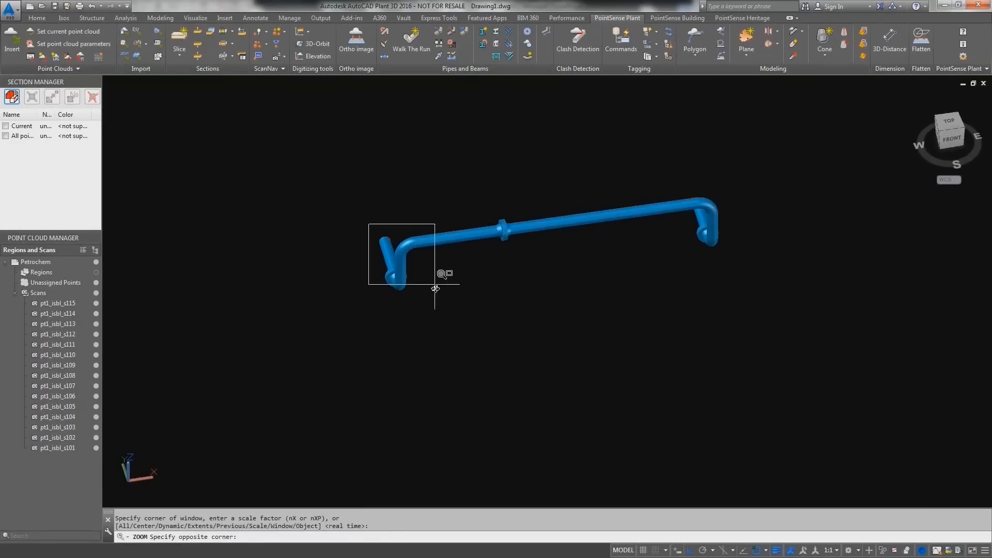
left_click(435, 284)
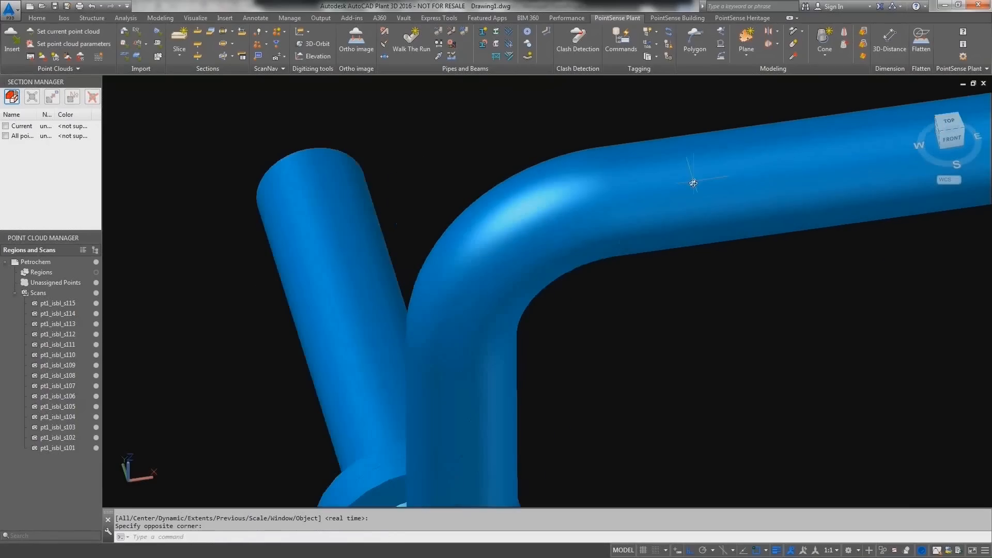
scroll(694, 182, "up", 3)
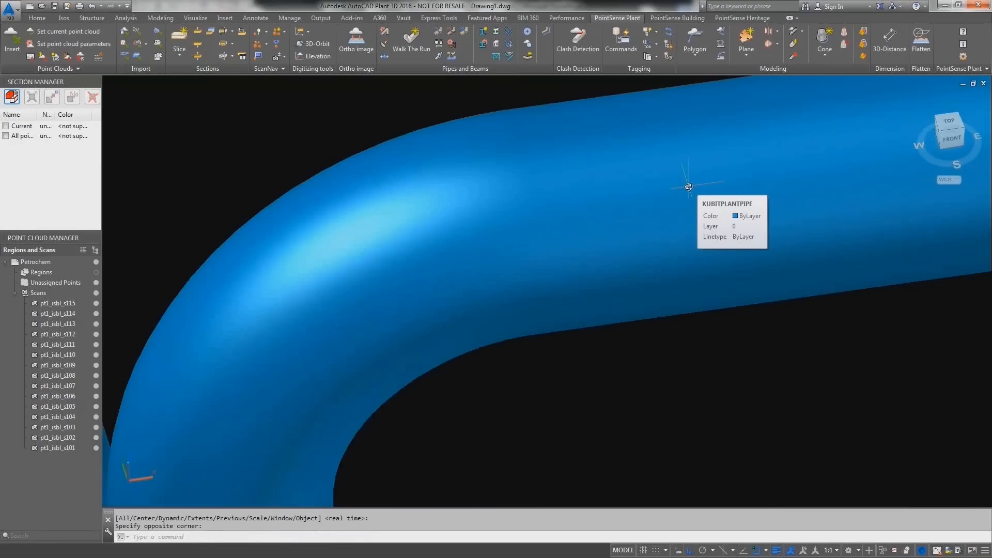
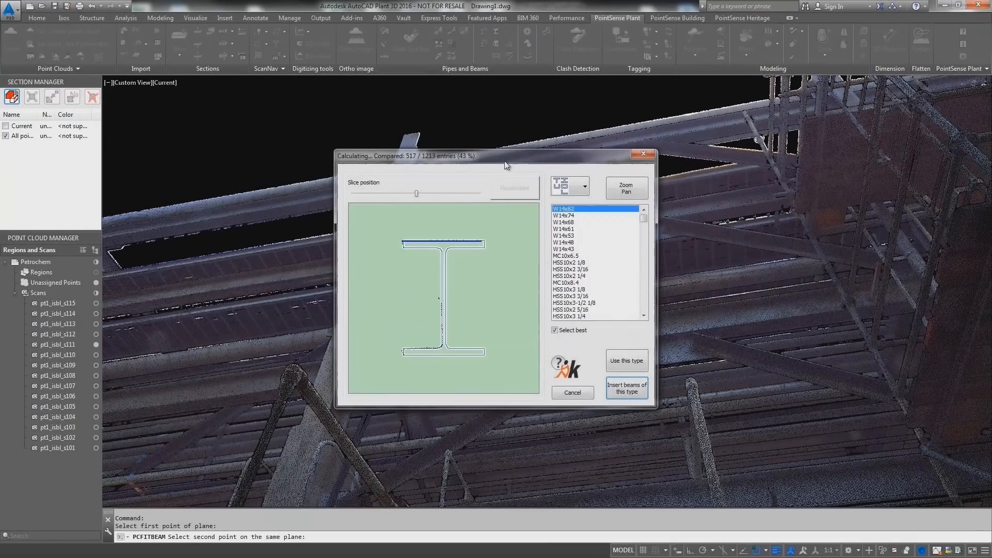
Insert the detected W14x82 beam on the scanned column, extend it to the column's upper and lower ends and finish it
left_click_drag(511, 159, 638, 136)
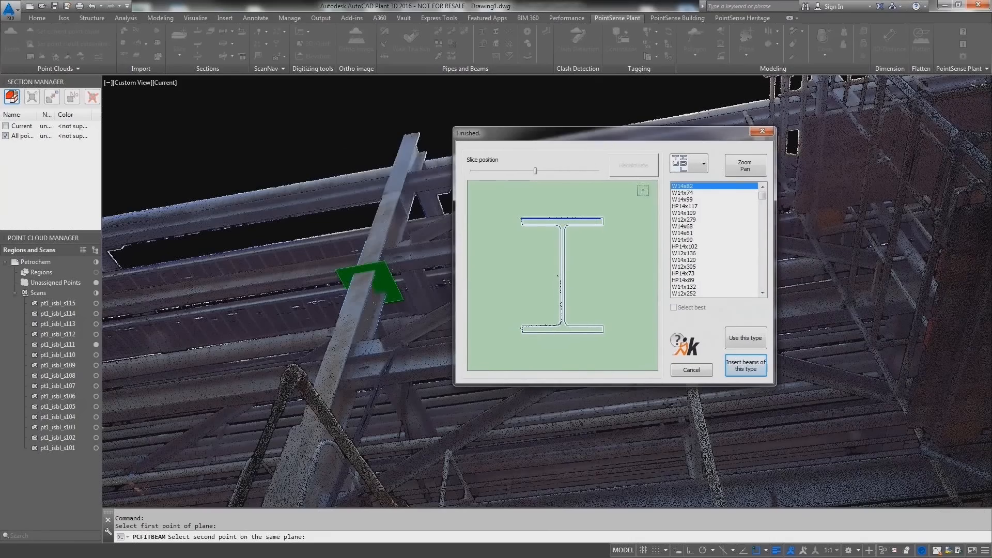
left_click(749, 367)
type("e")
key("Return")
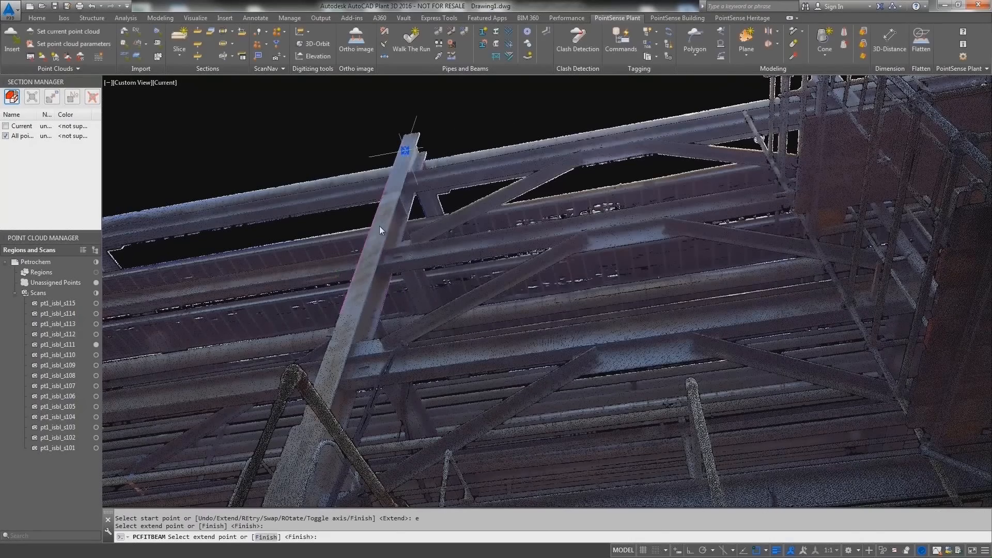
left_click(309, 426)
type("f")
key("Return")
type("f")
key("Return")
Detect the steel type of the lower horizontal beam from its scan, shift the slice position slightly and insert beams of type W12x26
left_click(516, 327)
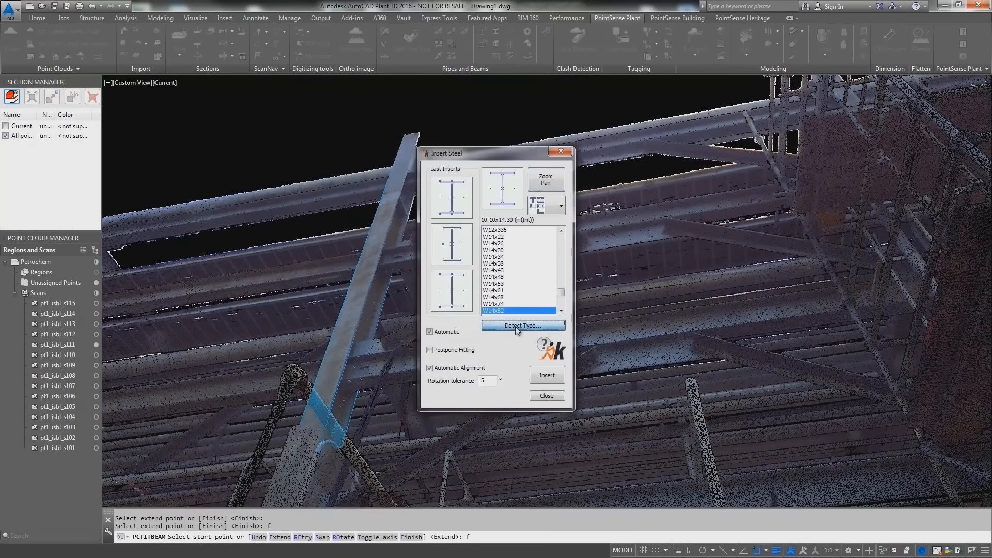
left_click(506, 364)
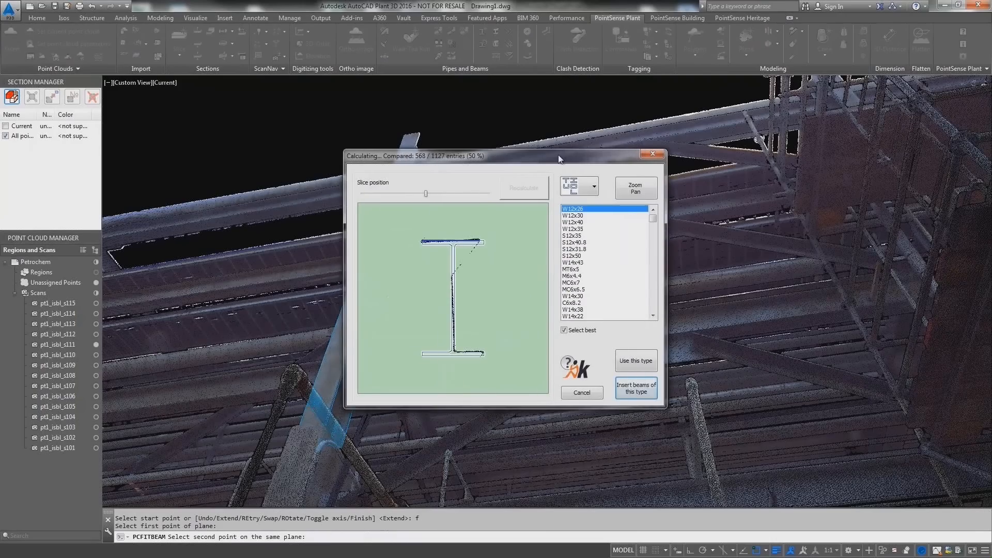
left_click_drag(558, 154, 768, 150)
left_click(800, 185)
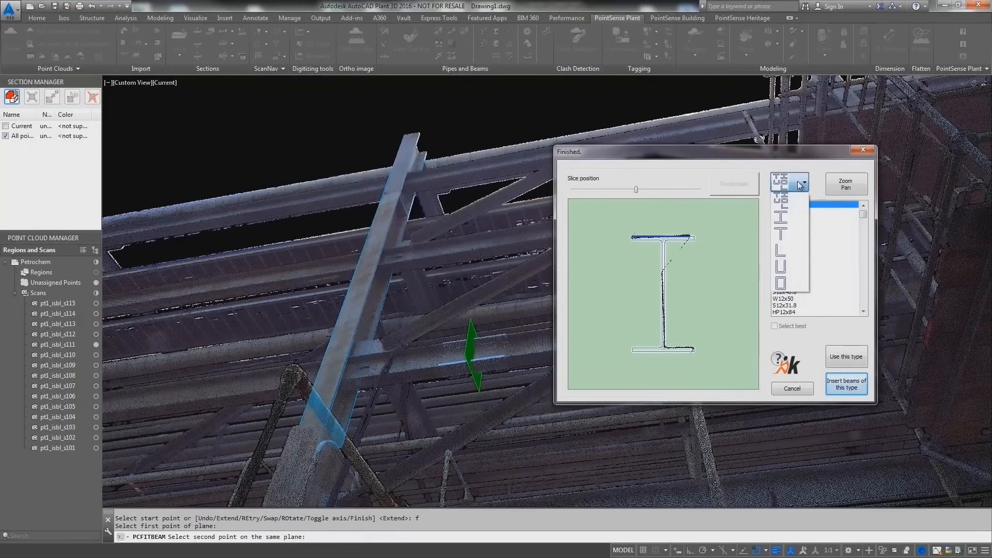
left_click(800, 185)
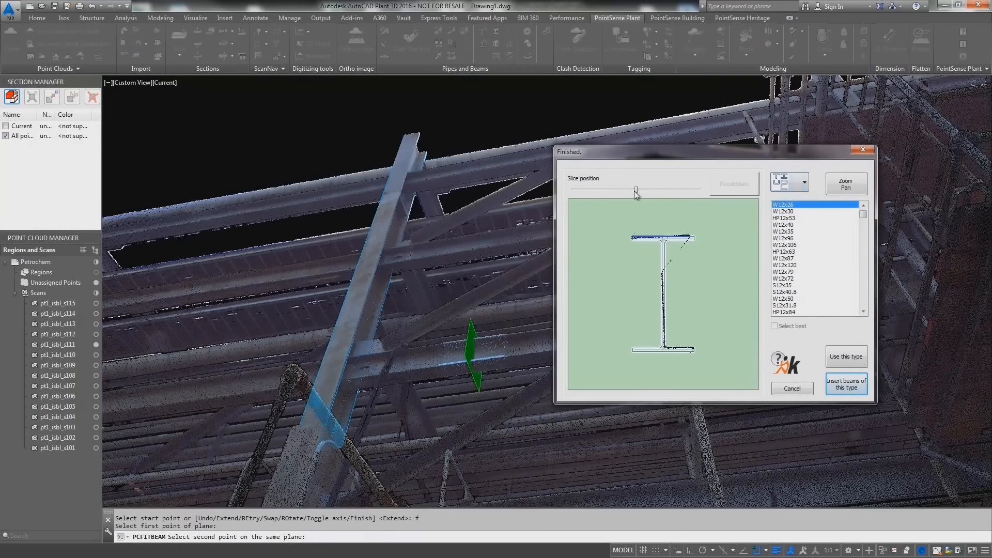
mouse_move(636, 191)
left_mouse_down()
mouse_move(683, 191)
mouse_move(655, 191)
left_mouse_up()
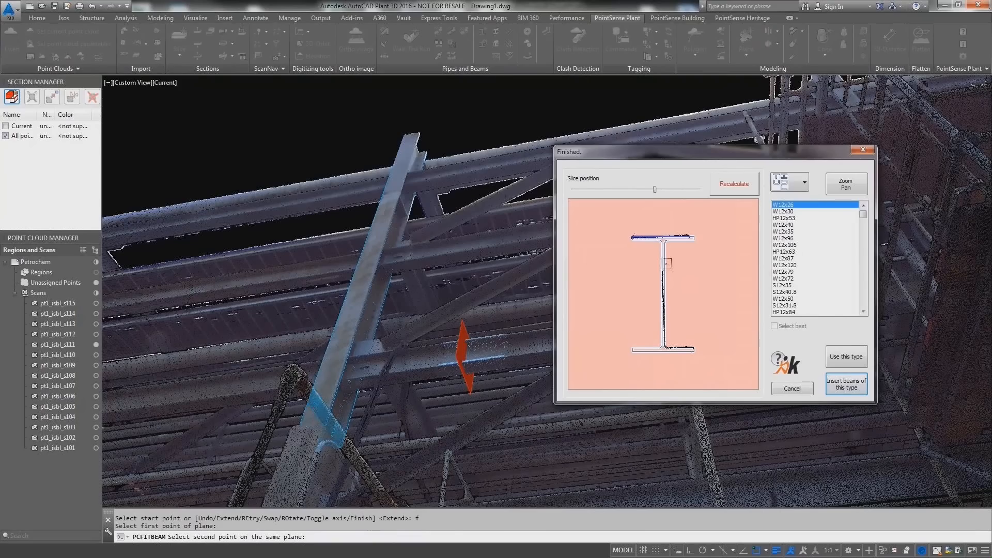
left_click(848, 388)
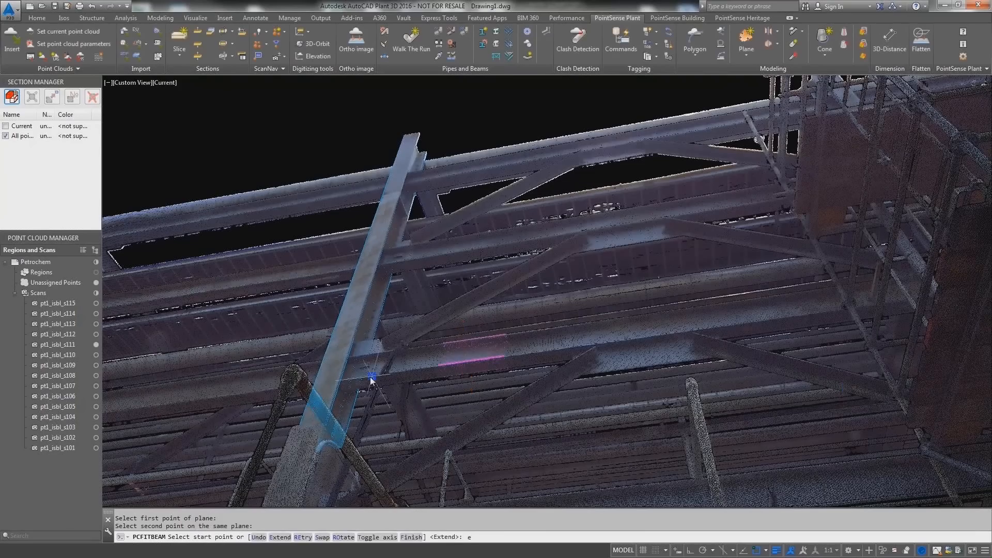
Extend the lower W12x26 beam from the column to the far end of its scan and finish the extension
type("e")
key("Return")
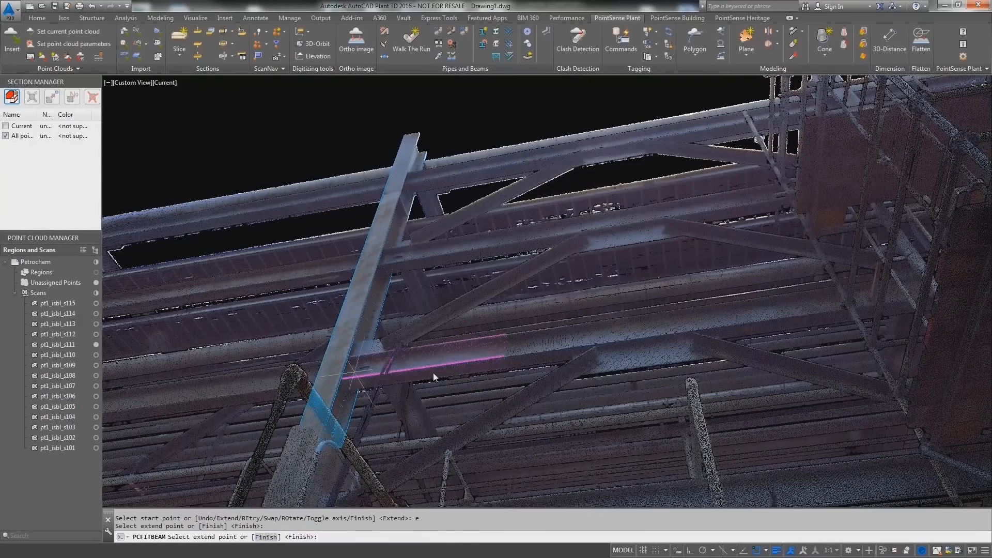
left_click(910, 286)
type("f")
key("Return")
Retry the fit of the middle W12x26 beam and place another along the upper horizontal beam by start and end points
type("re")
key("Return")
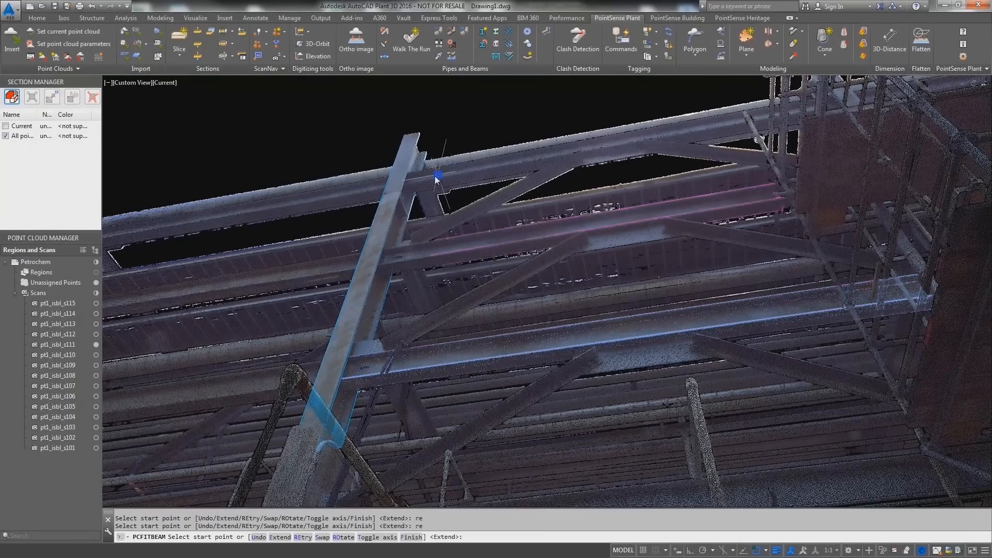
left_click(529, 163)
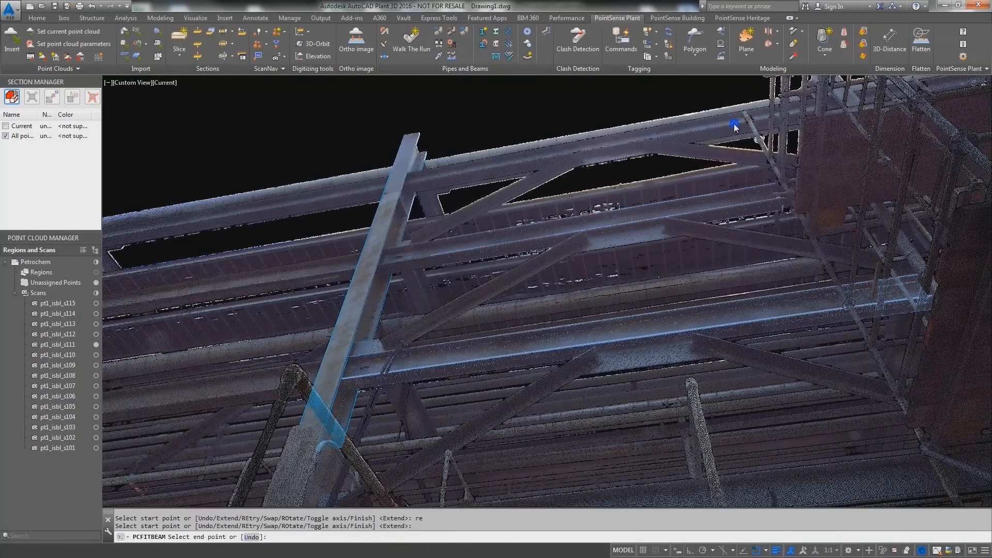
left_click(734, 125)
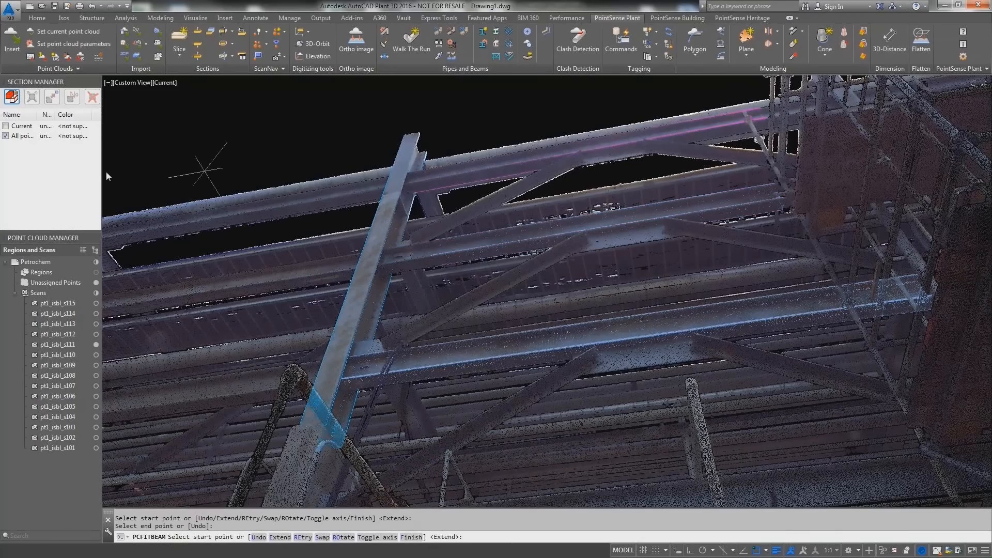
Check the fitted column and beams with the point cloud hidden, show the cloud again and end the beam fitting
left_click(6, 136)
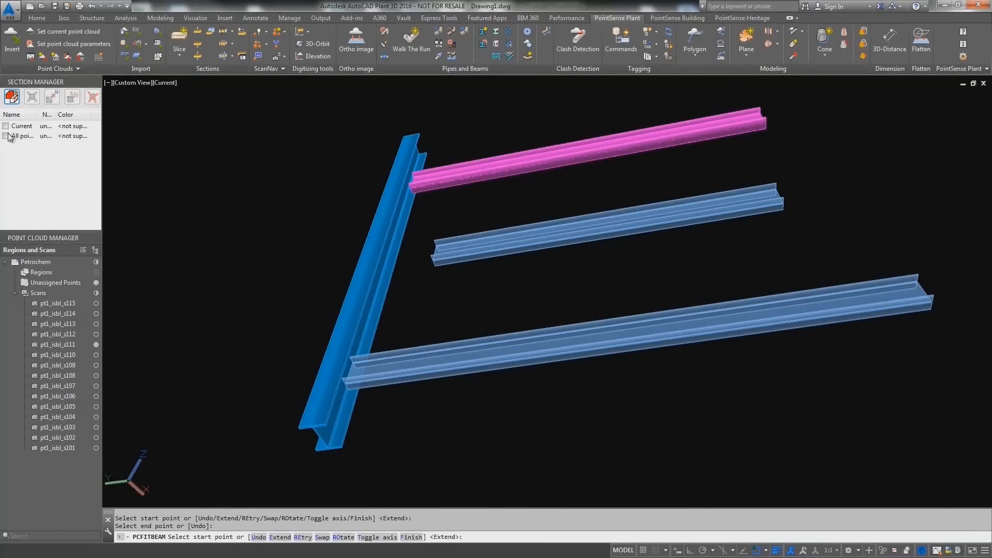
left_click(6, 136)
key("Escape")
key("Escape")
Switch to the 3D wireframe visual style and copy the column with its three beams from the column's top to the neighbouring scanned column's top
left_click(268, 69)
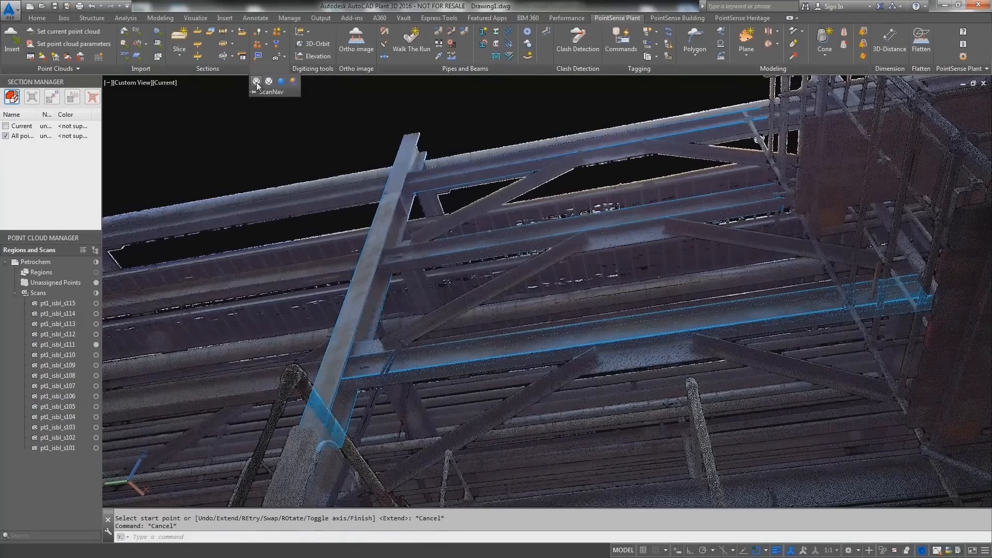
left_click(257, 82)
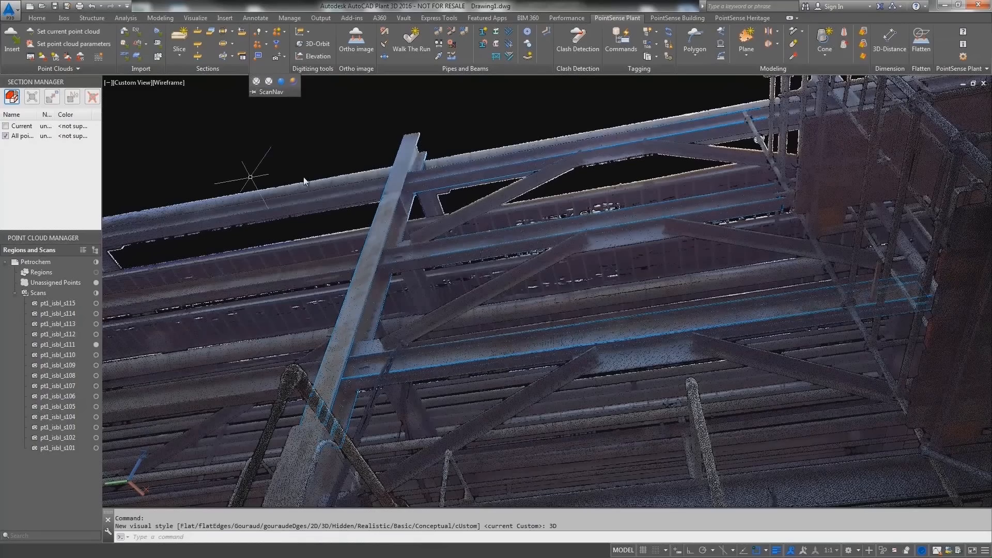
left_click(276, 100)
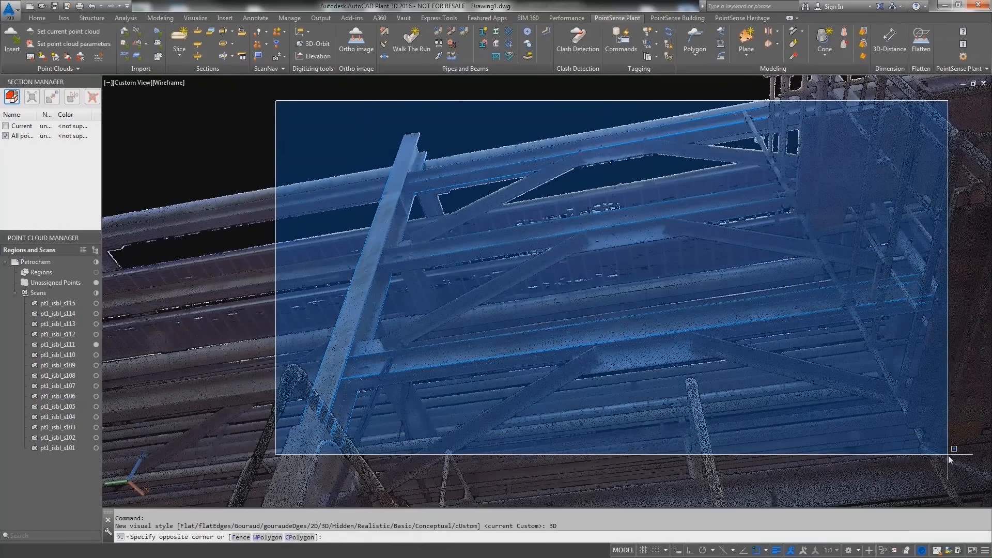
left_click(948, 456)
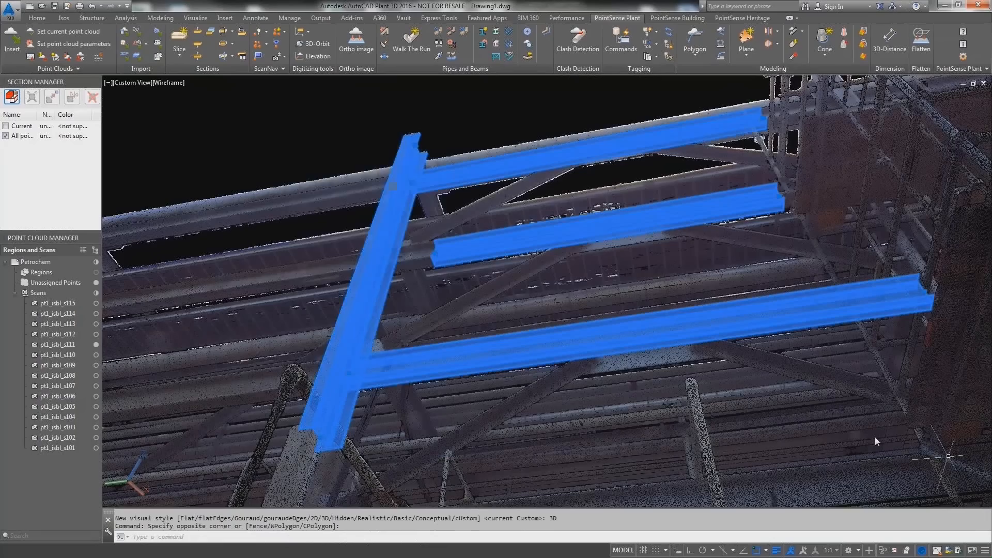
right_click(293, 147)
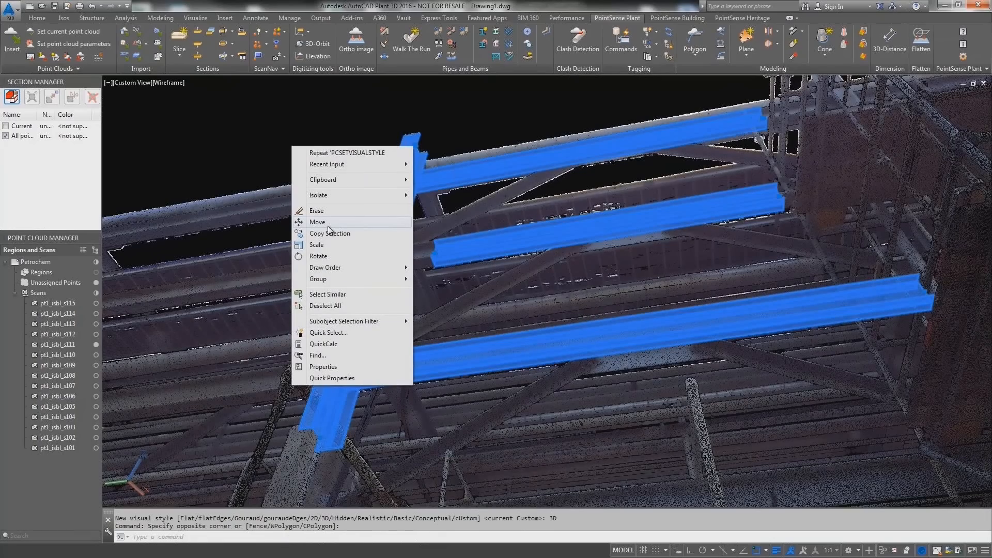
left_click(329, 233)
left_click(417, 135)
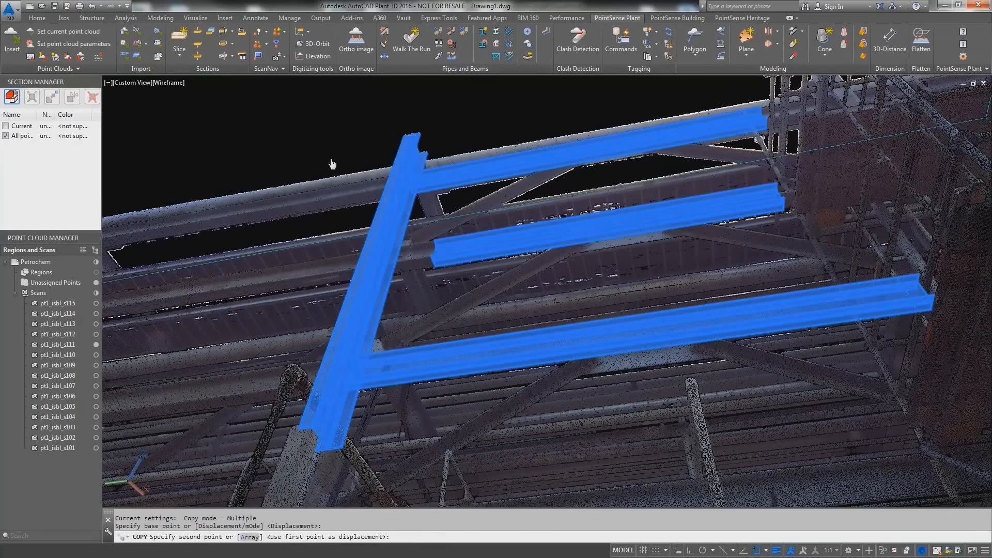
middle_click_drag(332, 164, 399, 157)
left_click(253, 269)
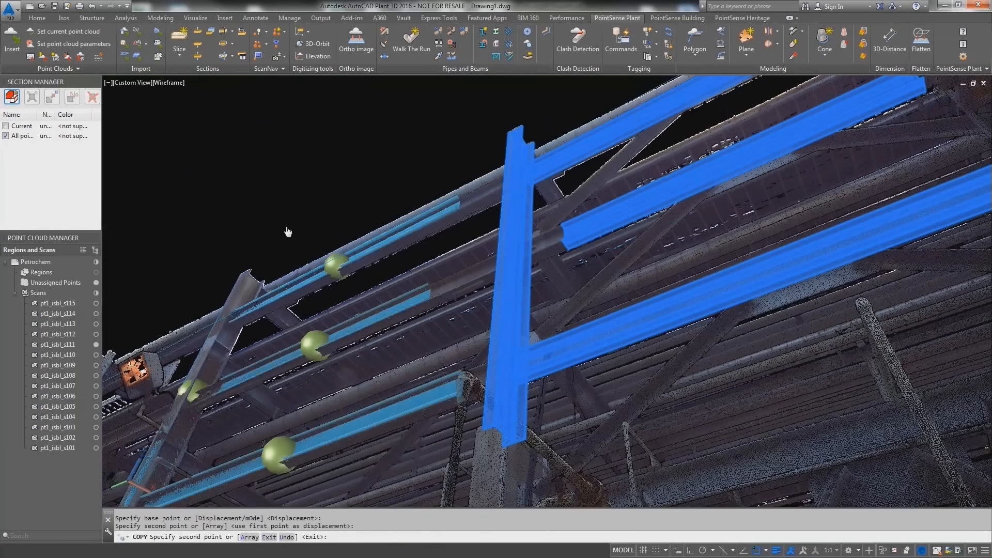
Place further copies of the steel frame at the tops of the next scanned columns at both ends of the row
middle_click_drag(288, 231, 395, 158)
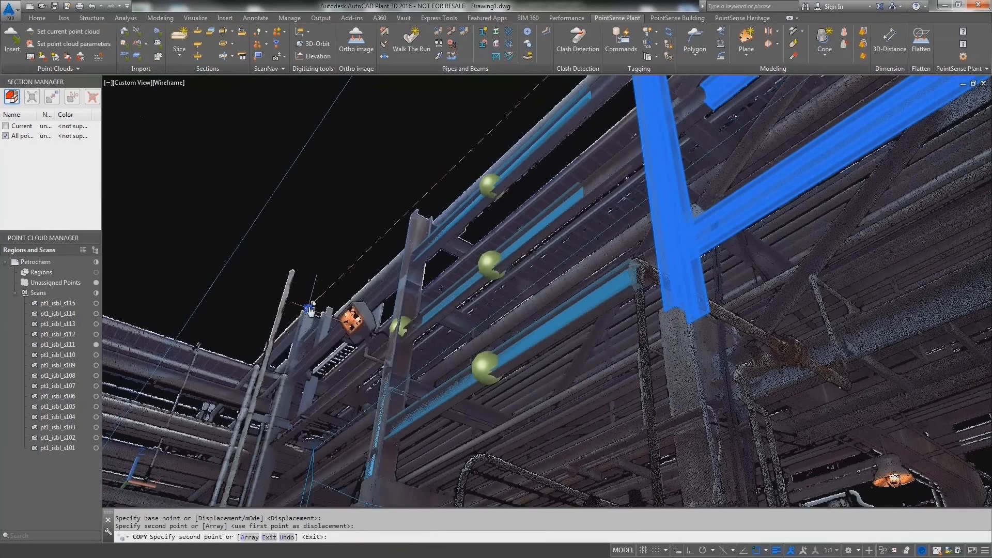
left_click(314, 309)
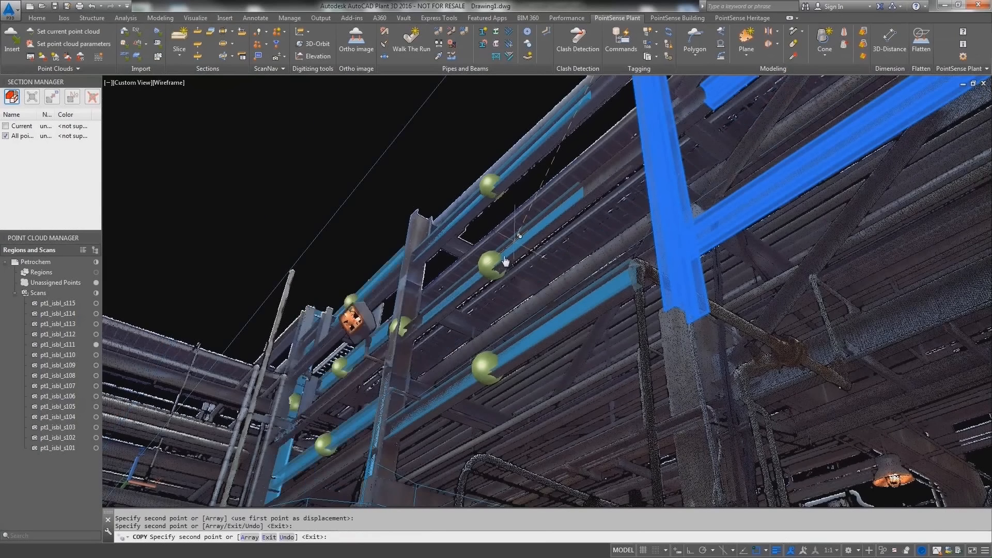
scroll(550, 270, "down", 1)
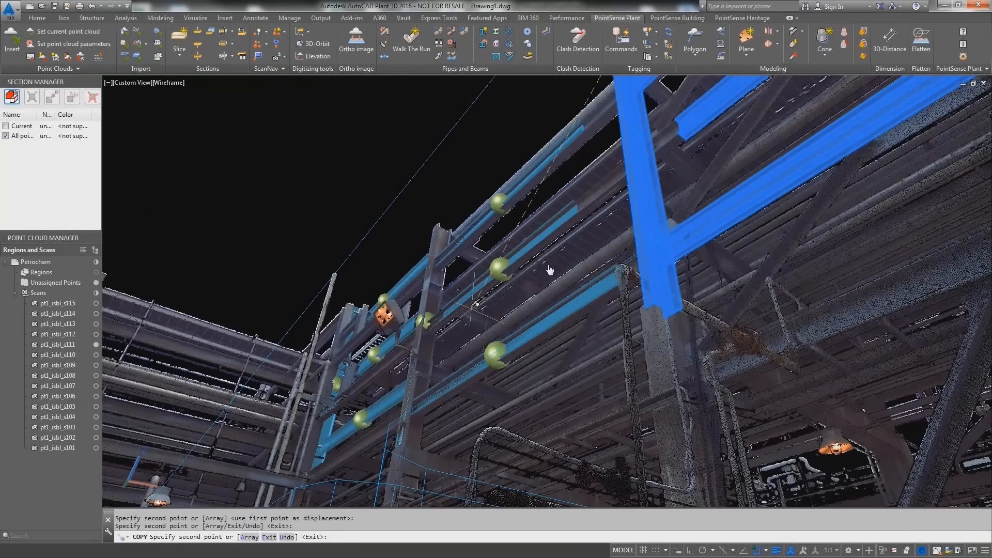
middle_click_drag(550, 269, 652, 209, "shift")
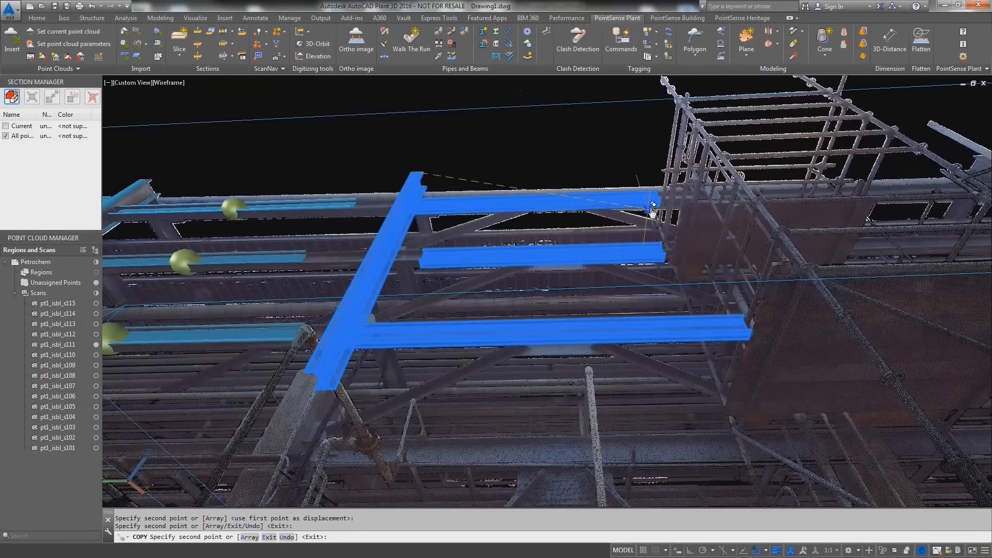
left_click(697, 167)
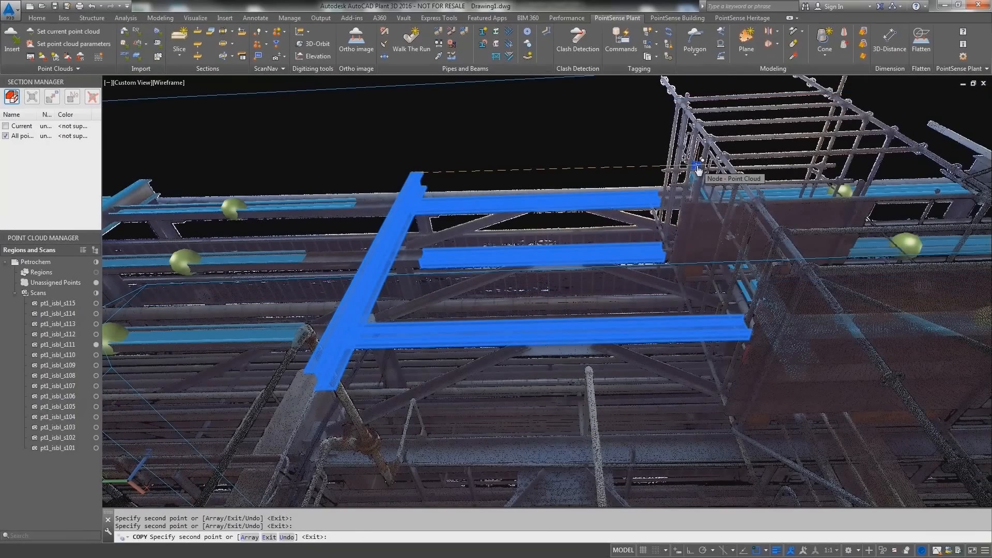
Place more frame copies on the remaining column tops beyond the scaffolding and finish copying
middle_click_drag(672, 174, 741, 272, "shift")
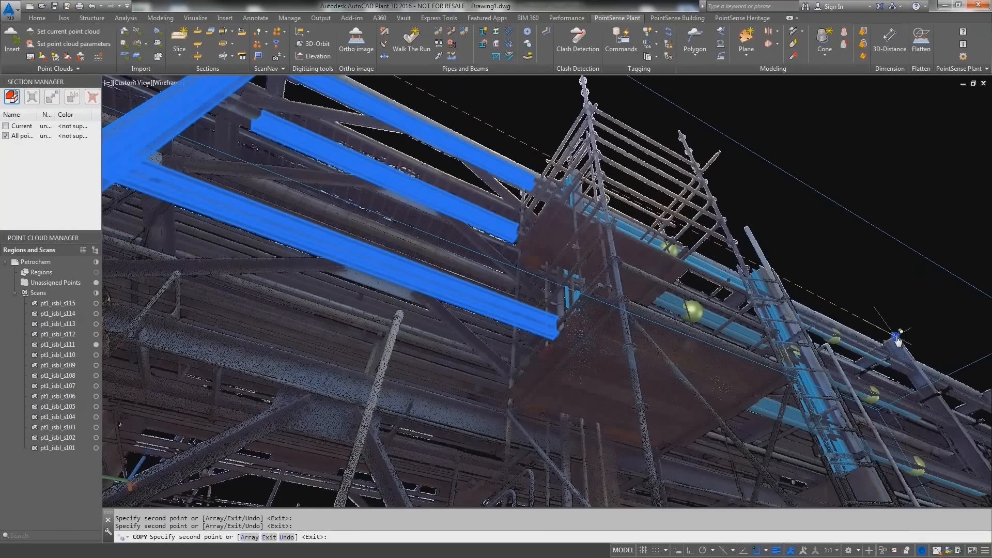
middle_click_drag(741, 257, 705, 343, "shift")
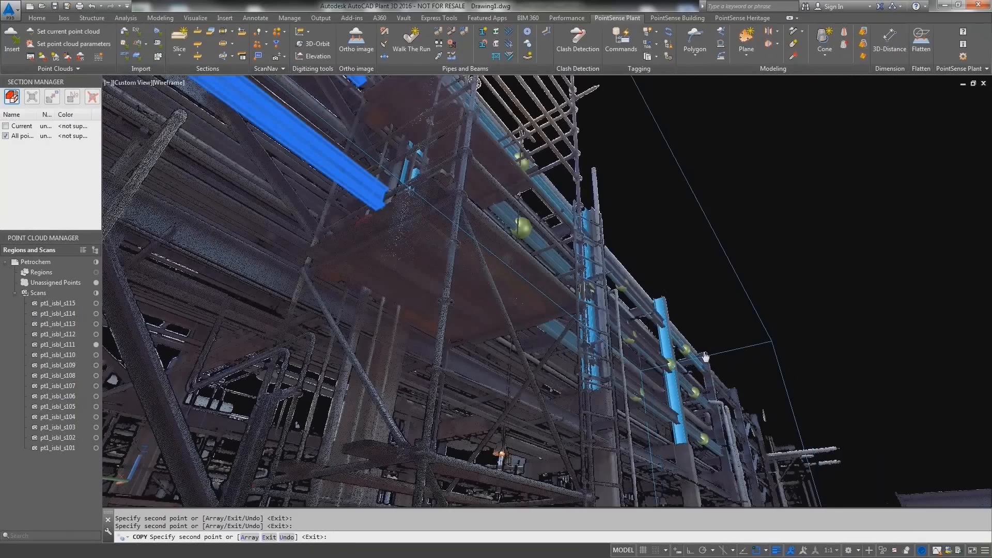
left_click(703, 354)
left_click(736, 392)
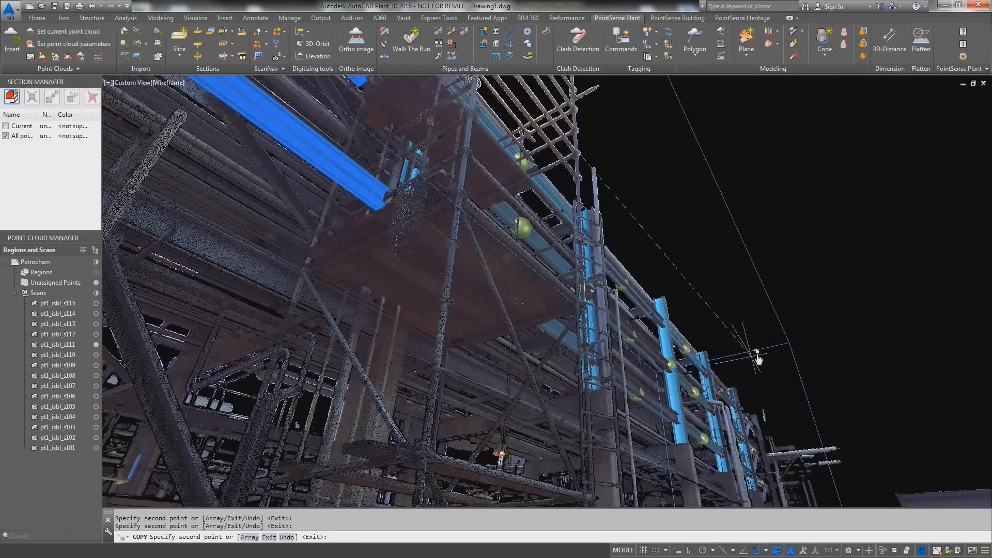
key("Escape")
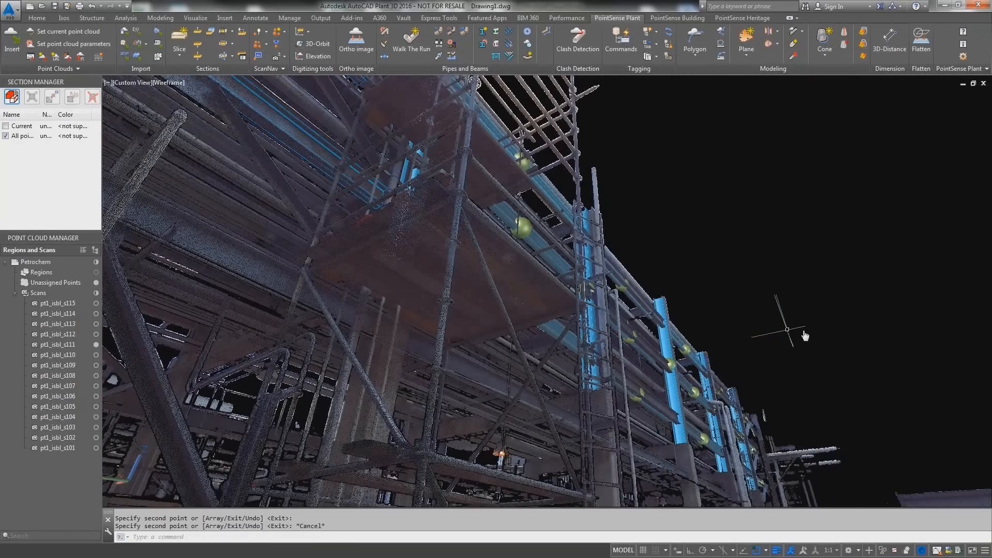
Turn scan navigation off and bring the whole row of copied frames into view
scroll(805, 336, "down", 1)
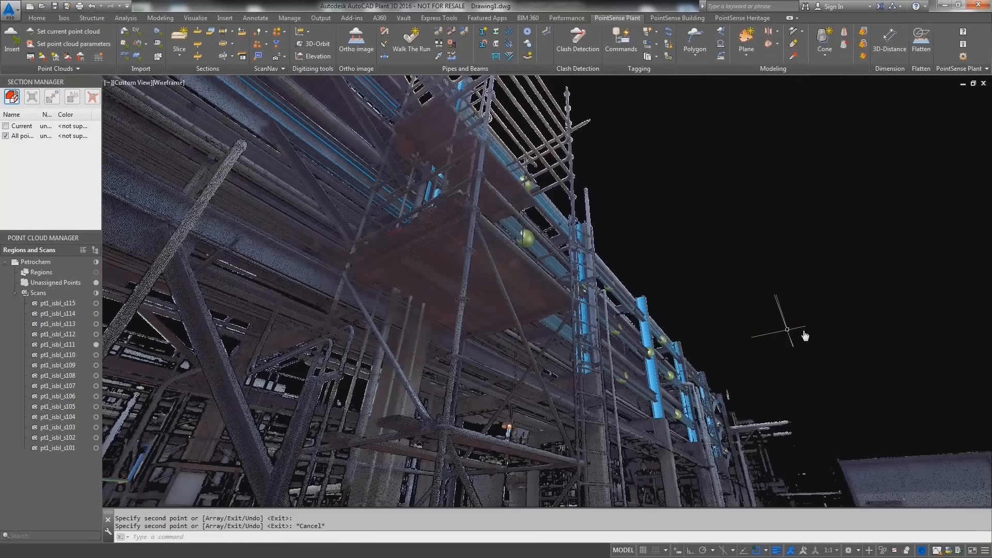
scroll(805, 336, "down", 2)
left_click(263, 30)
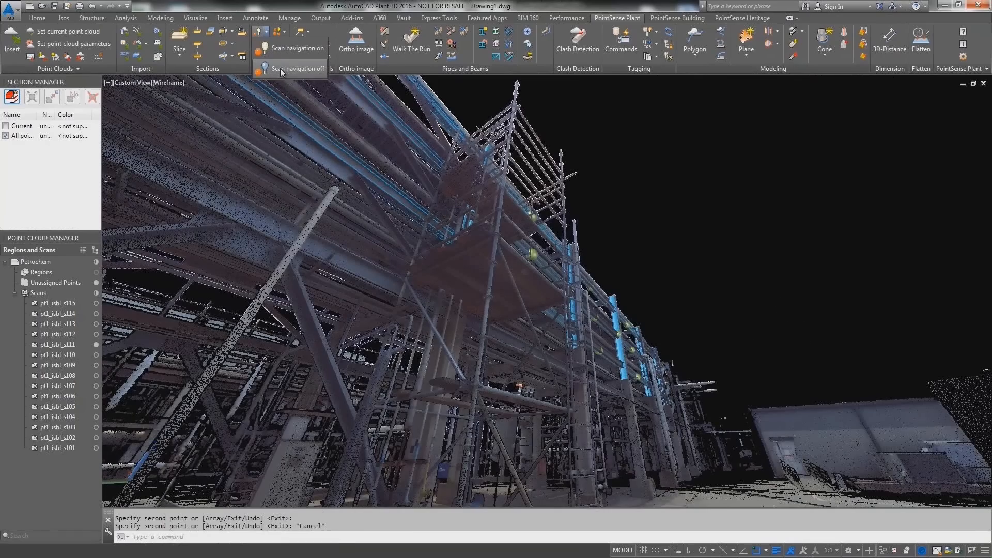
left_click(280, 68)
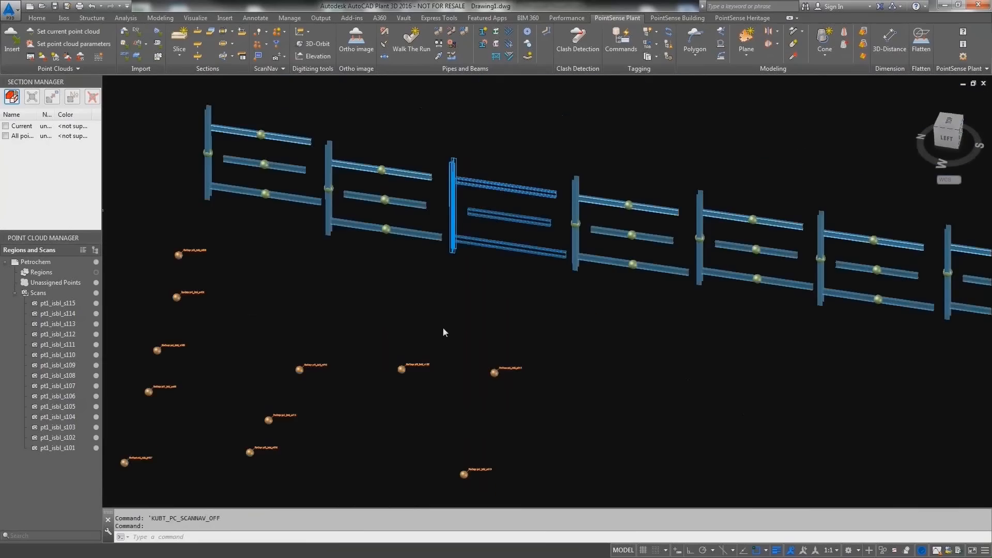
scroll(443, 327, "down", 3)
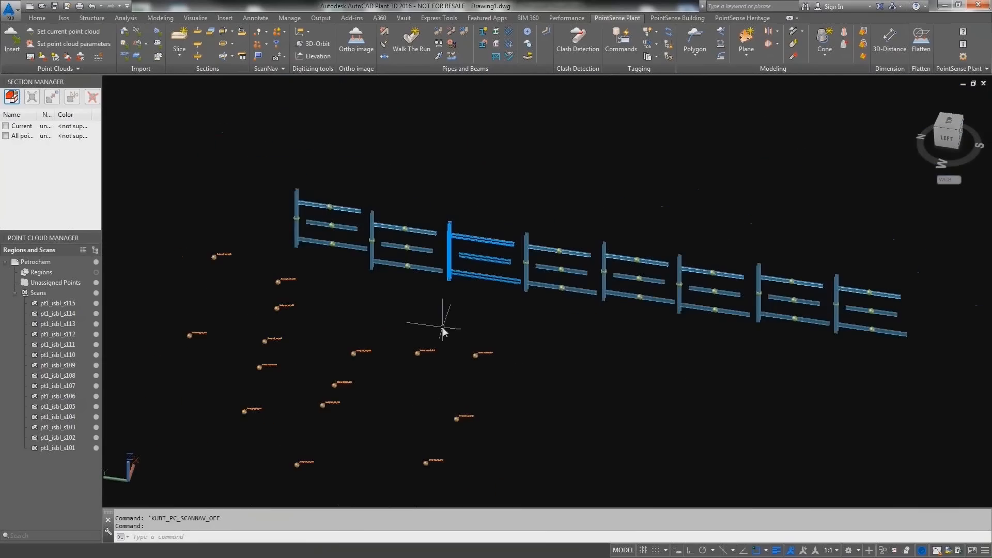
Show all points of the cloud and run the adjustment of the postponed beams from the steel fitting command
left_click(6, 136)
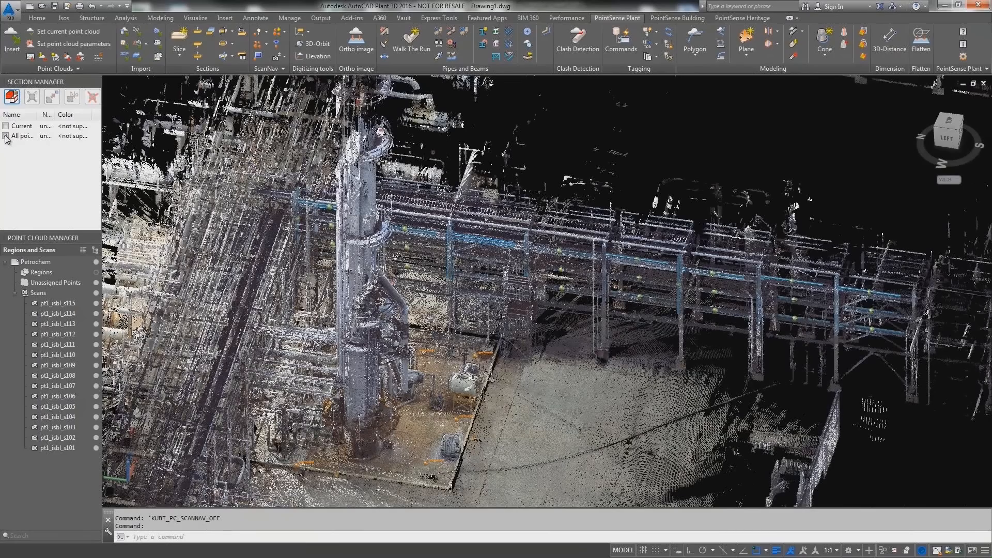
left_click(482, 32)
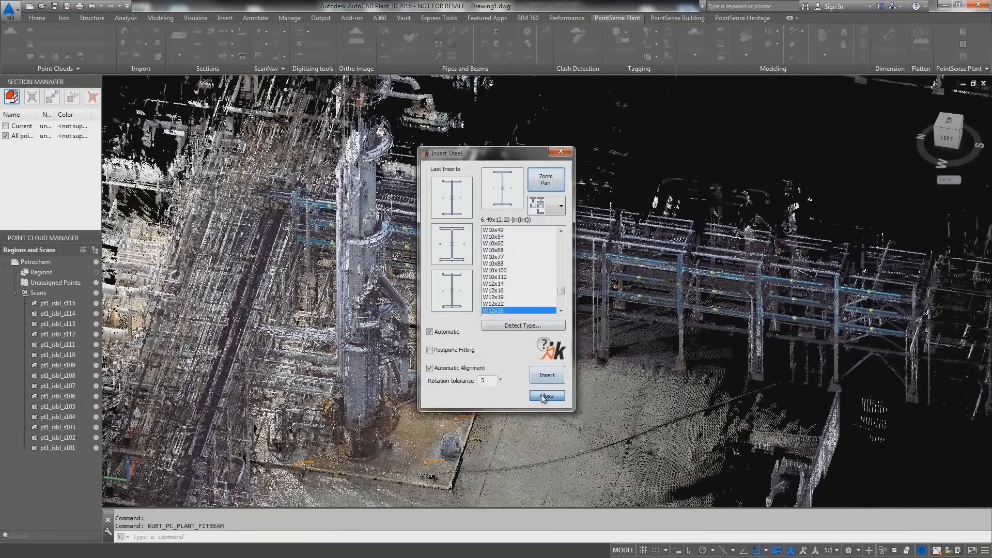
left_click(546, 397)
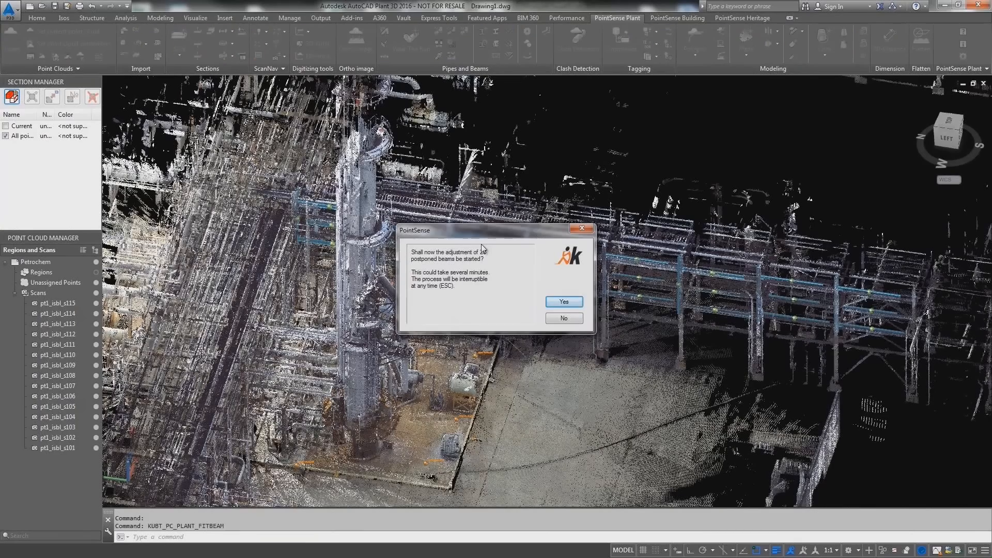
key("Return")
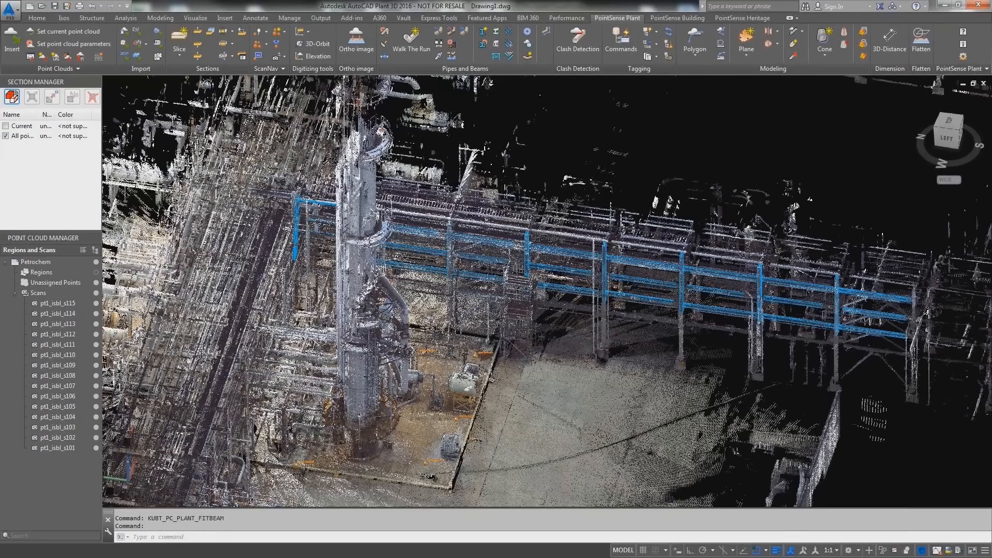
Hide the point cloud and apply orthogonal alignment constraints to all beams, with 6.0000 in displacement and 5.0° rotation tolerance
left_click(5, 136)
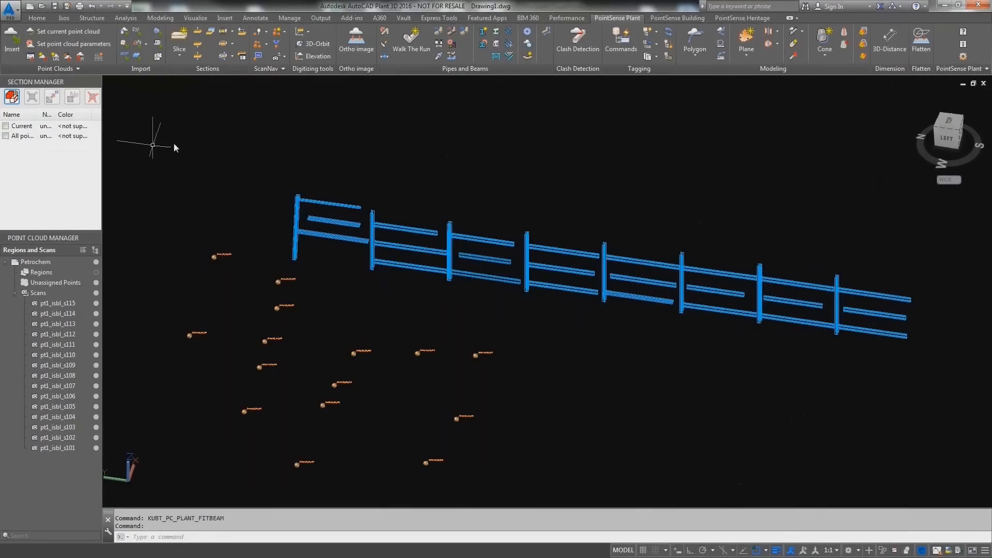
left_click(497, 57)
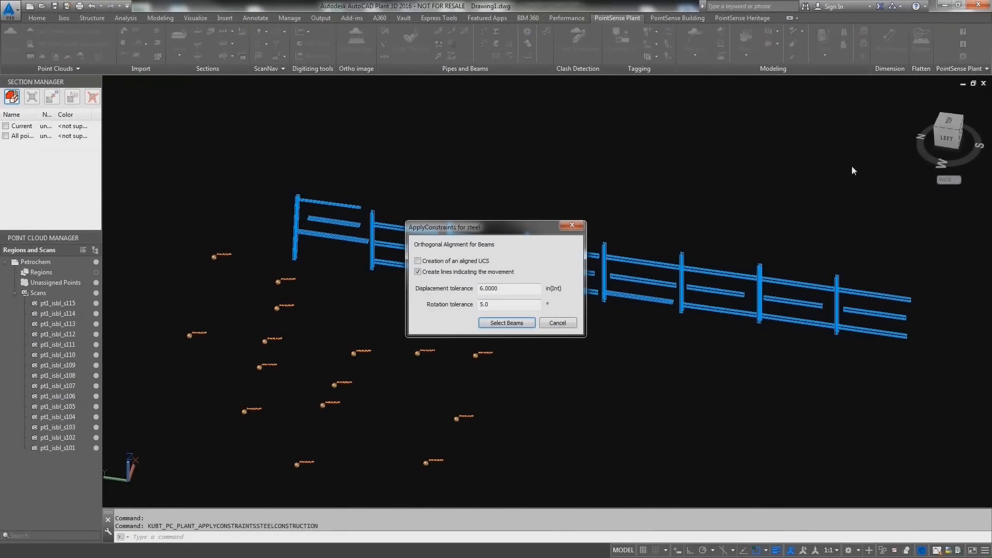
left_click(506, 323)
left_click(209, 113)
left_click(922, 395)
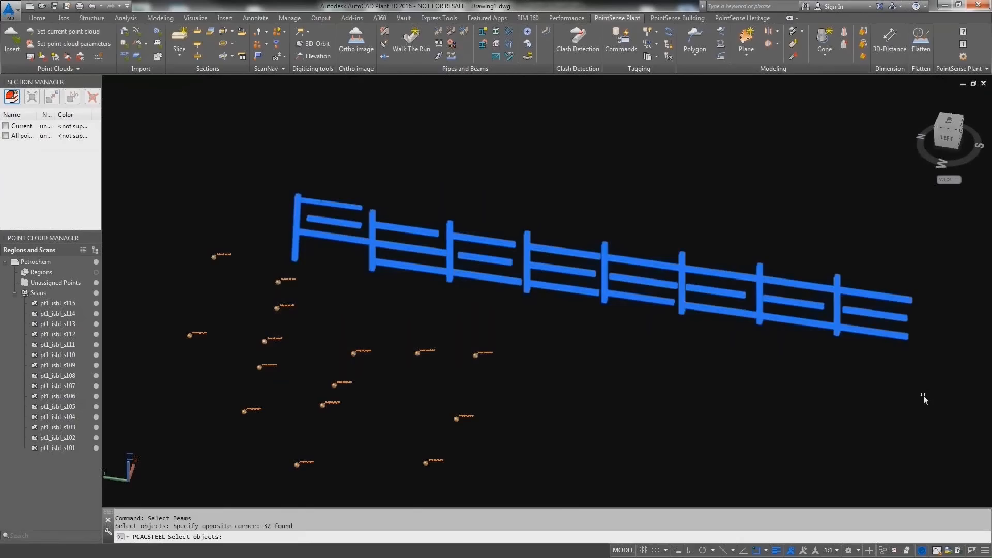
Examine the aligned columns and beams up close with the point cloud shown and hidden
type("z")
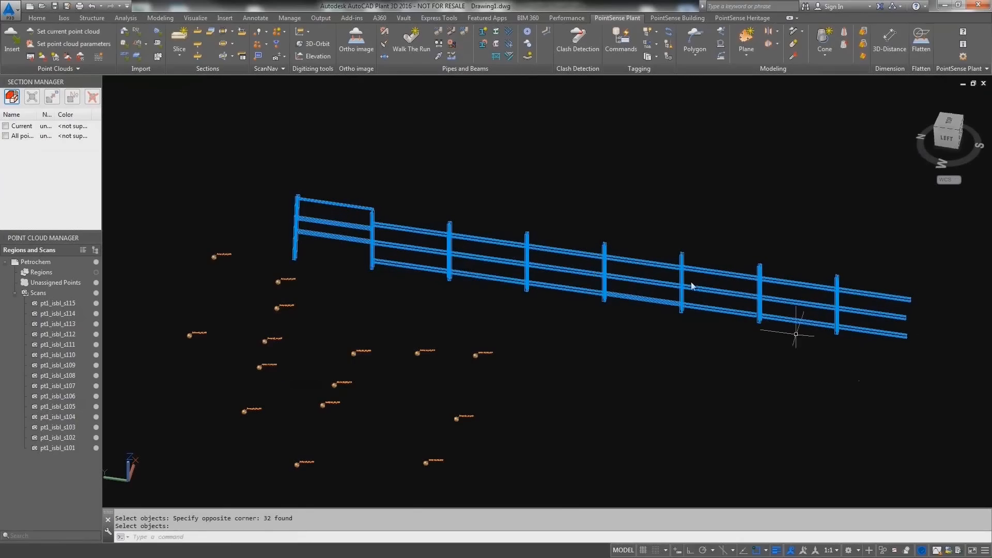
key("Return")
left_click(407, 196)
left_click(729, 347)
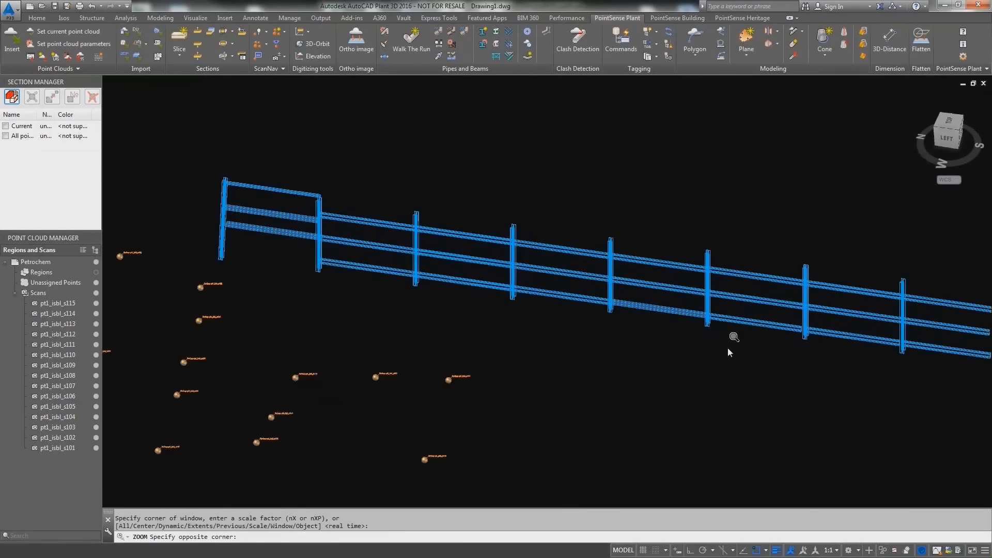
left_click(6, 137)
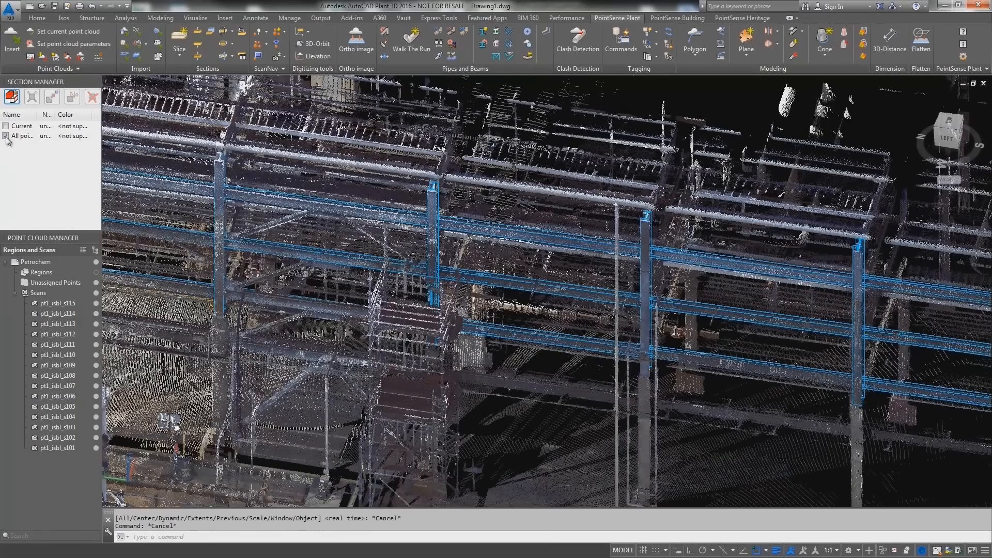
left_click(7, 137)
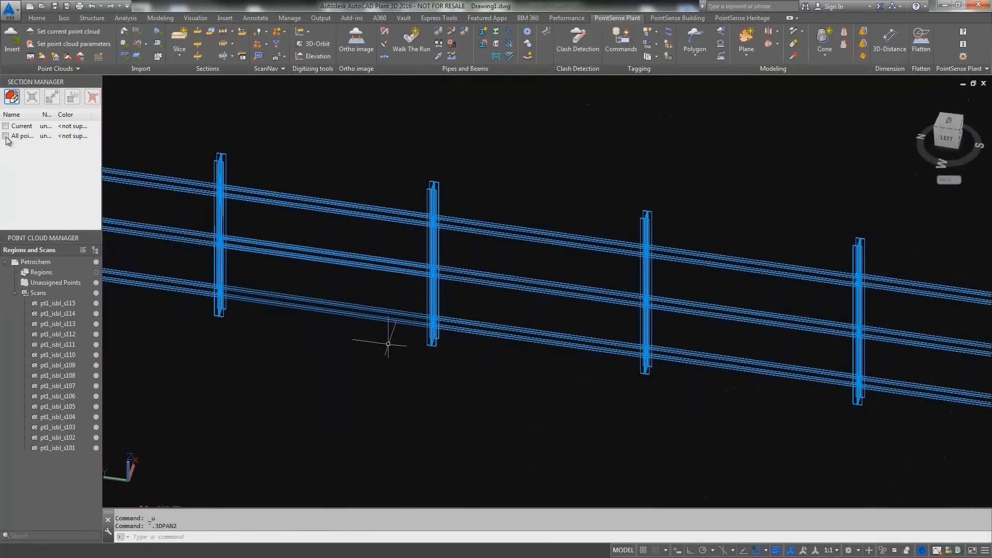
Export all steel objects in SDNF format to the desktop as steelexp
left_click(543, 32)
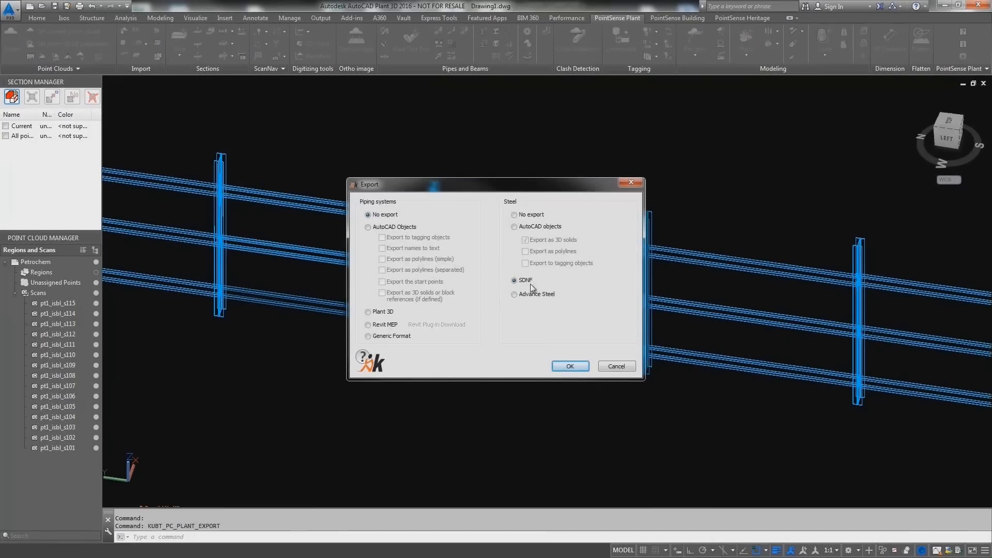
left_click(568, 366)
type("all")
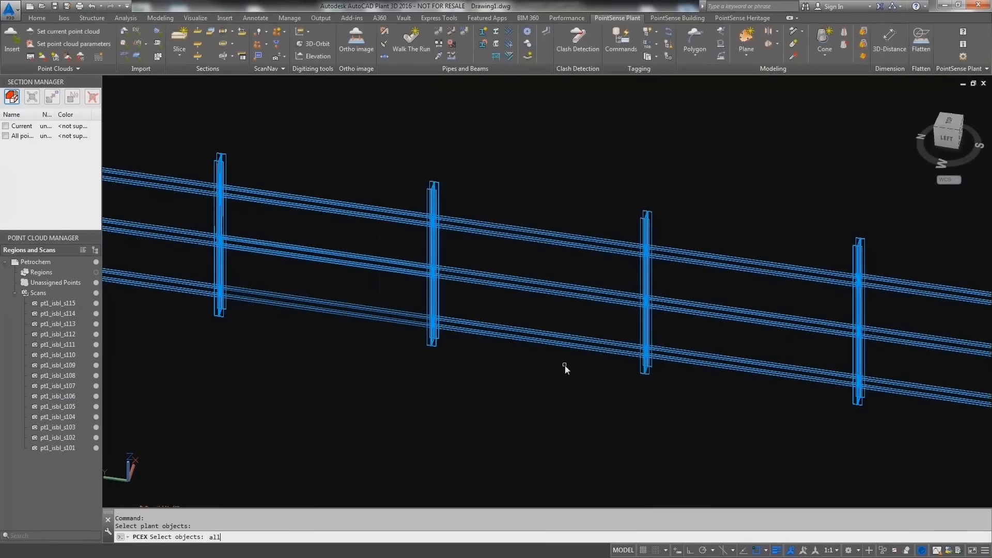
key("Return")
key("Return")
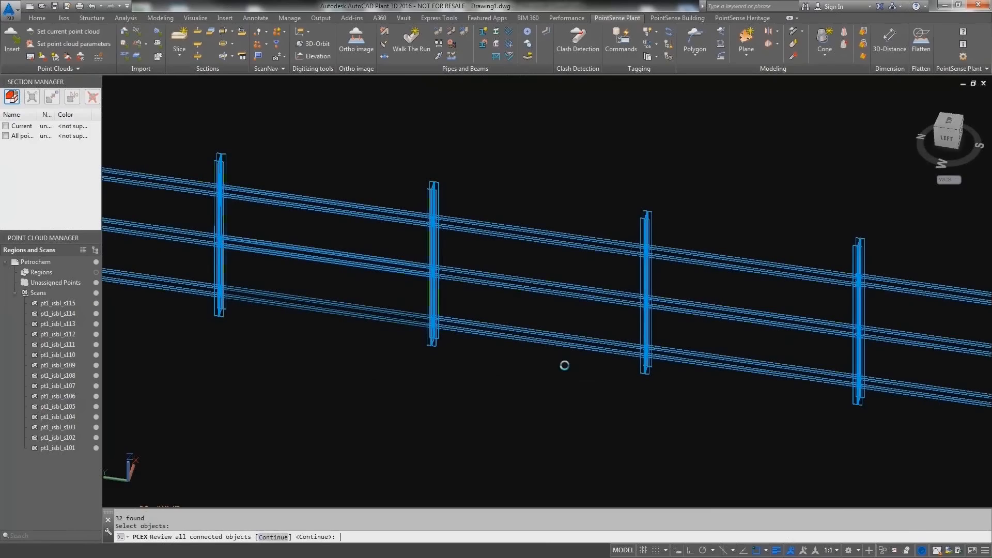
type("steelexp")
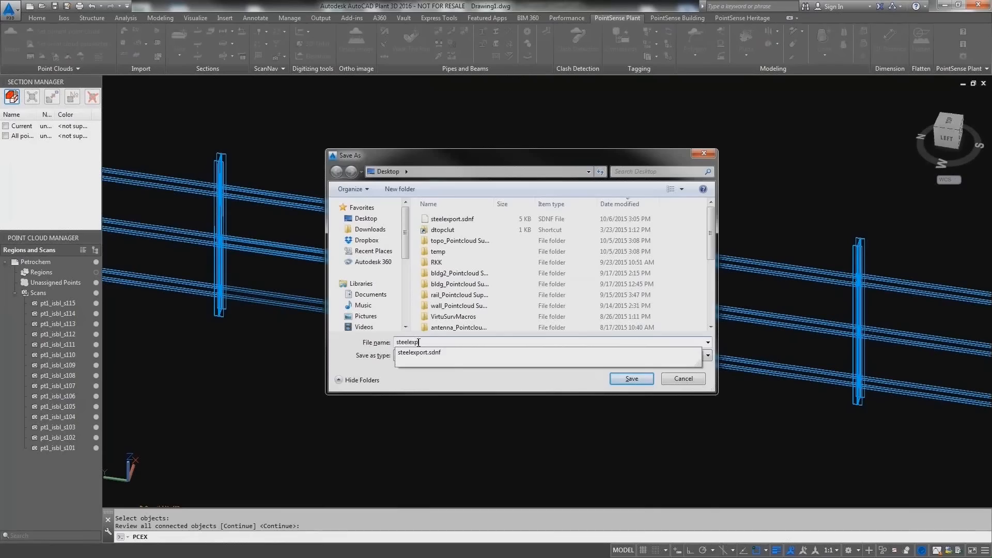
key("Return")
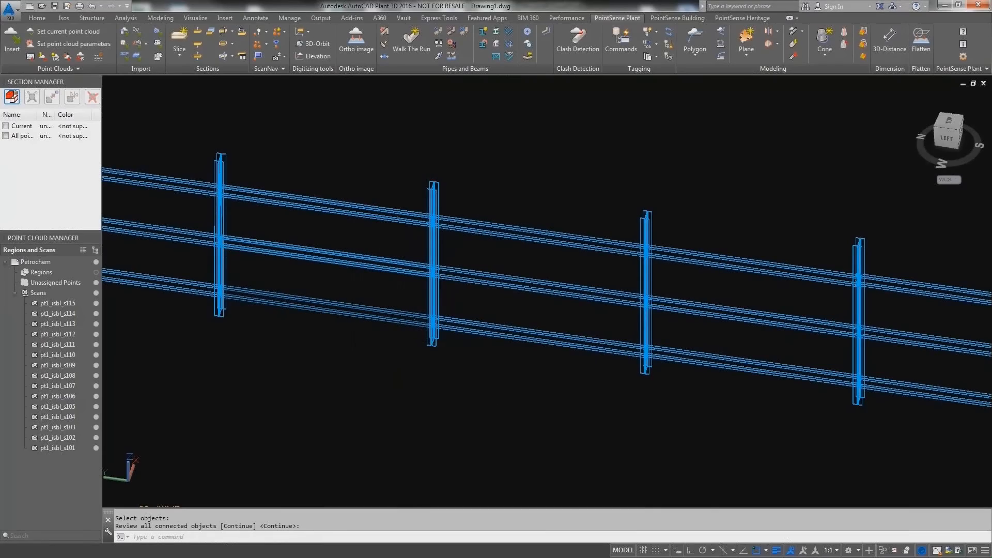
Switch to Revit and import steelexp.sdnf with the Advance Steel Extension, using the SDNF - Version 3.0 format and US country library
key("alt+Tab")
left_click(190, 54)
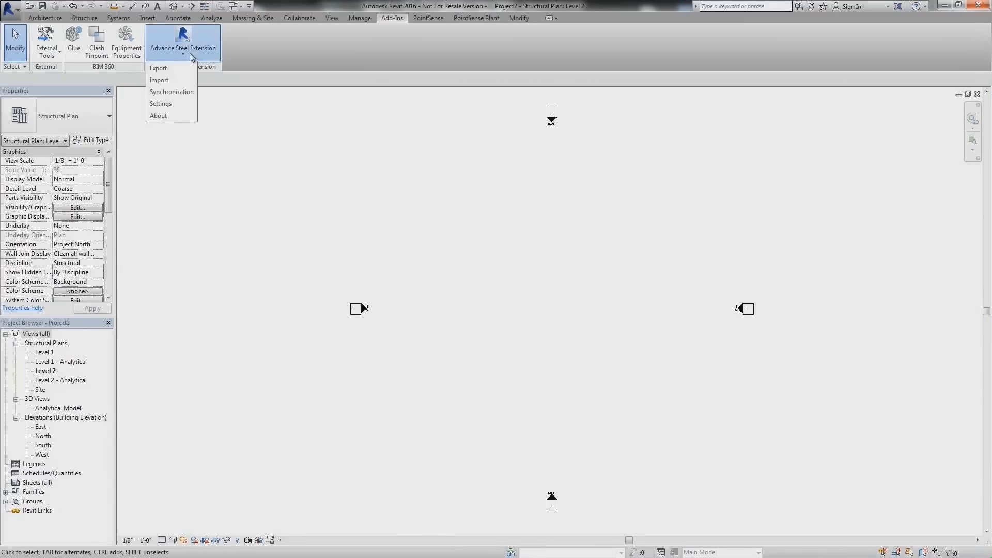
left_click(182, 78)
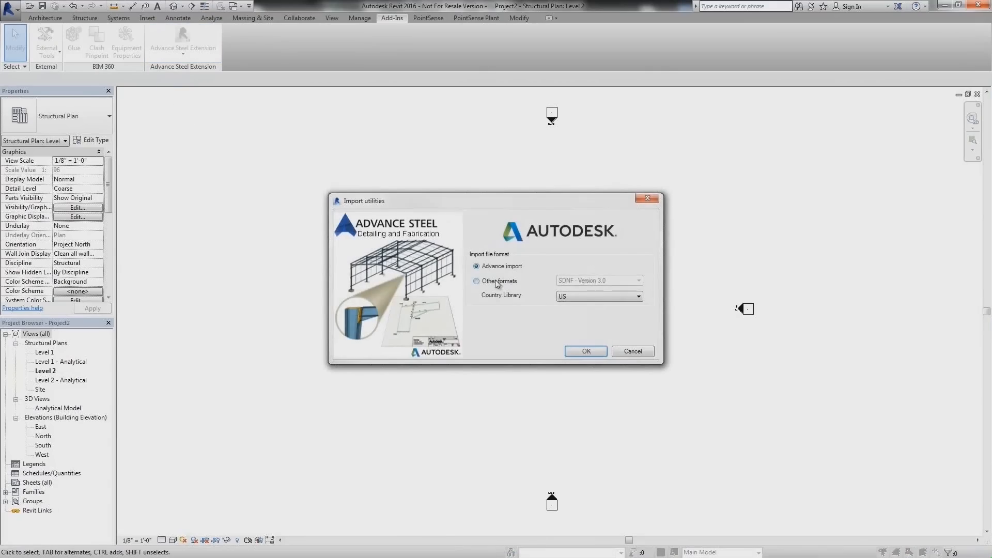
left_click(498, 282)
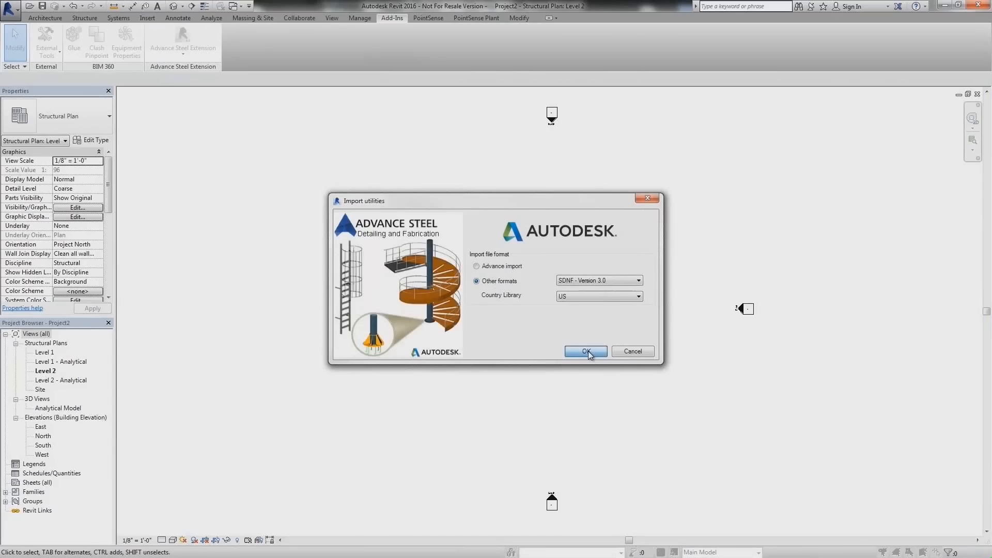
left_click(587, 351)
left_click(437, 219)
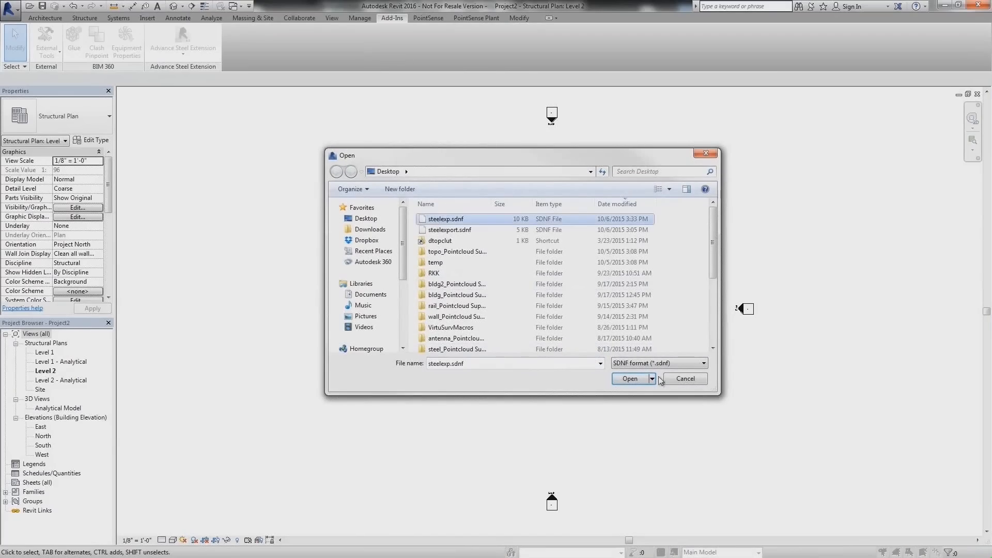
left_click(628, 378)
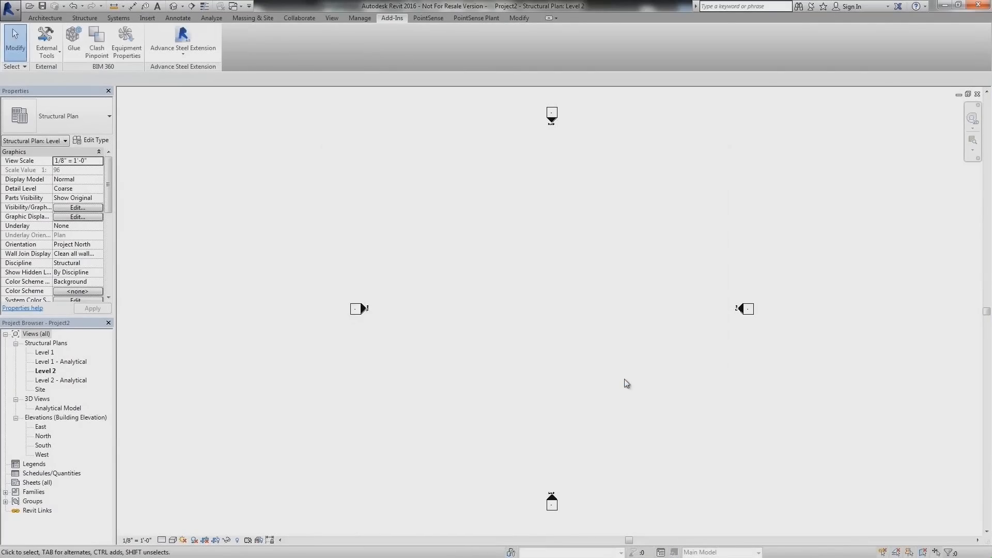
Open the 3D view of the imported steel, orbit around it and check the type of one middle column
left_click(174, 7)
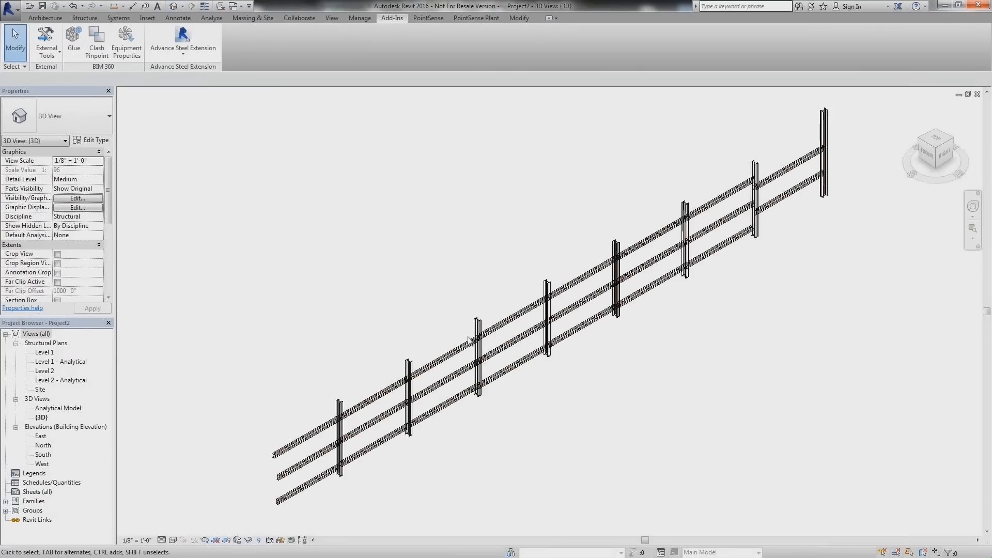
middle_click_drag(762, 357, 921, 290, "shift")
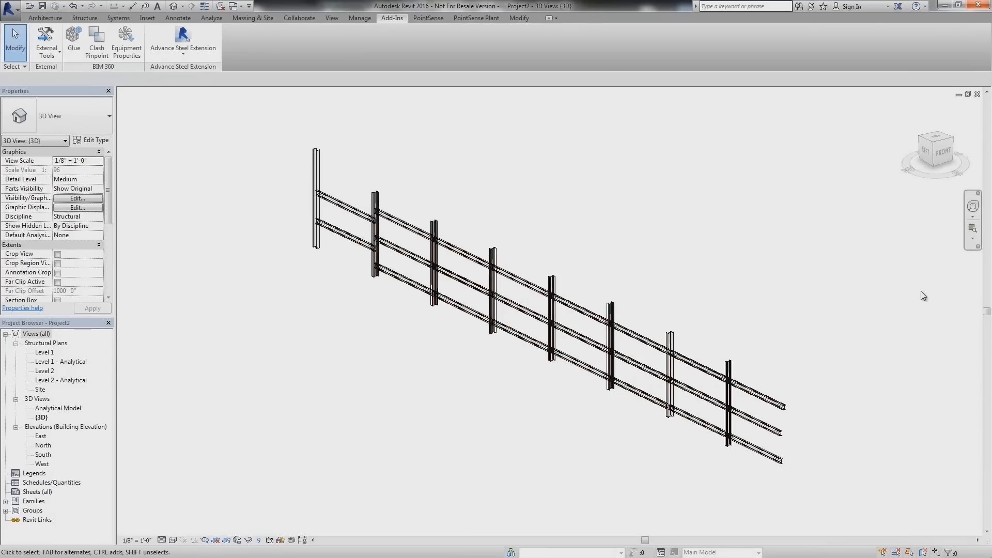
left_click(557, 287)
left_click(91, 116)
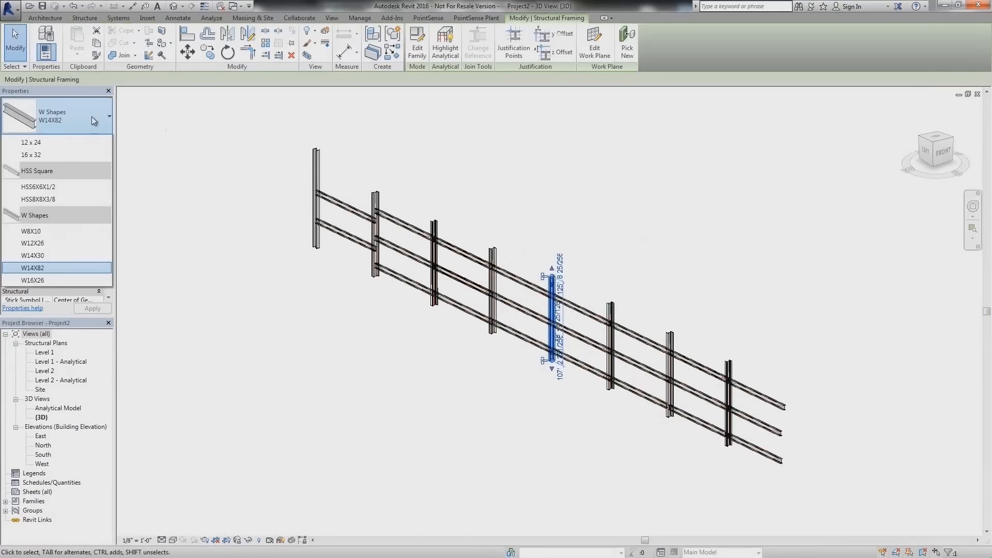
left_click(92, 116)
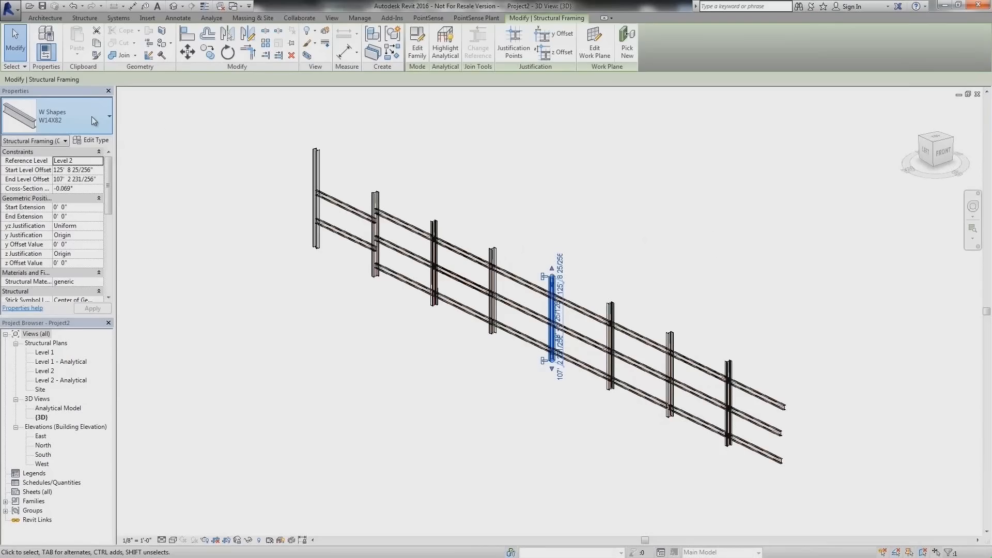